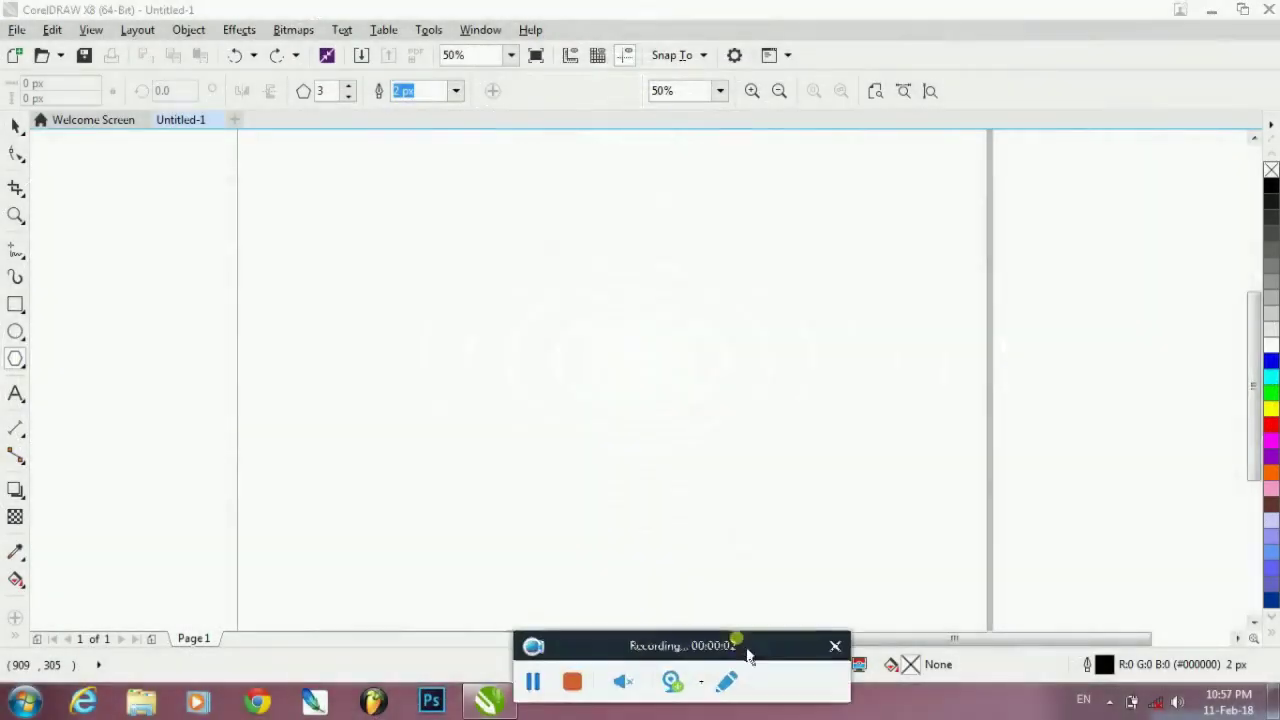
Draw a three-sided polygon about 783 × 678 px and place it in the middle of the page
left_click_drag(582, 308, 958, 640)
left_click_drag(783, 494, 643, 390)
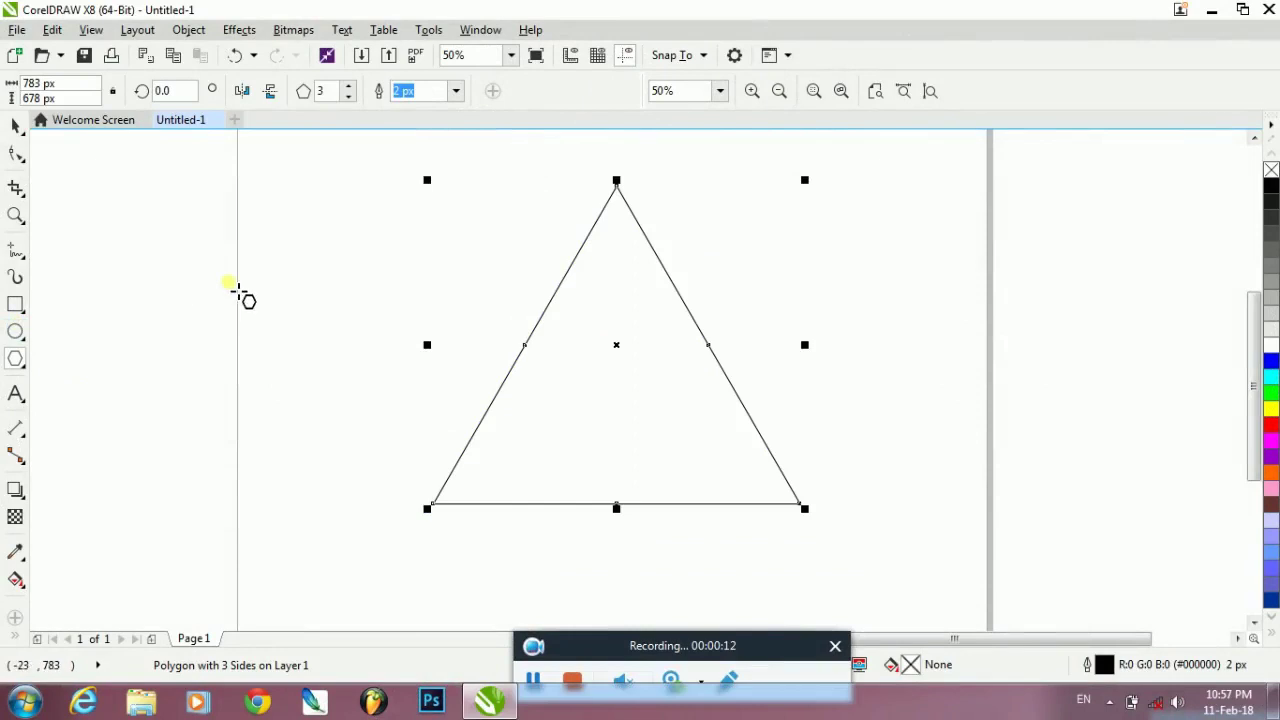
Round the triangle's three corners with a 50 px fillet
left_click(480, 29)
mouse_move(540, 277)
left_click(754, 334)
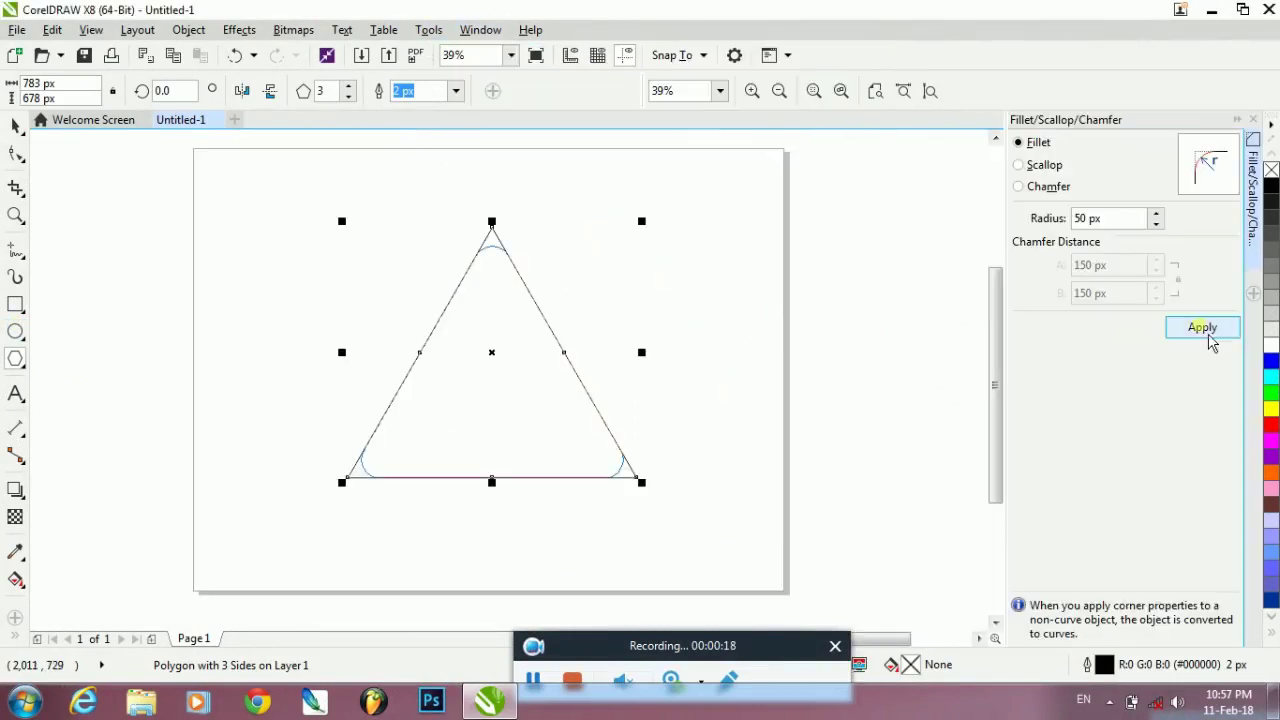
left_click(1202, 327)
left_click(1252, 120)
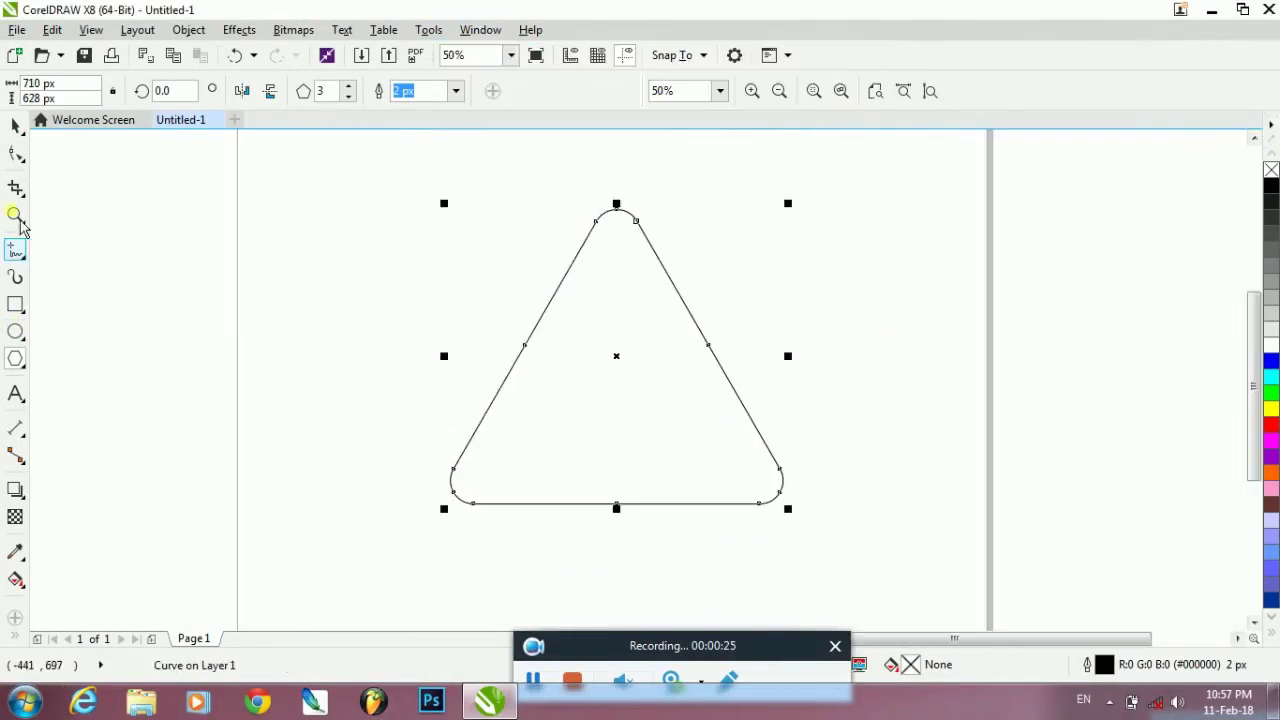
Draw a small circle inside the rounded triangle and align the two objects on their centres
left_click(20, 332)
left_click_drag(616, 348, 650, 377)
left_click(16, 125)
left_click(608, 246, "shift")
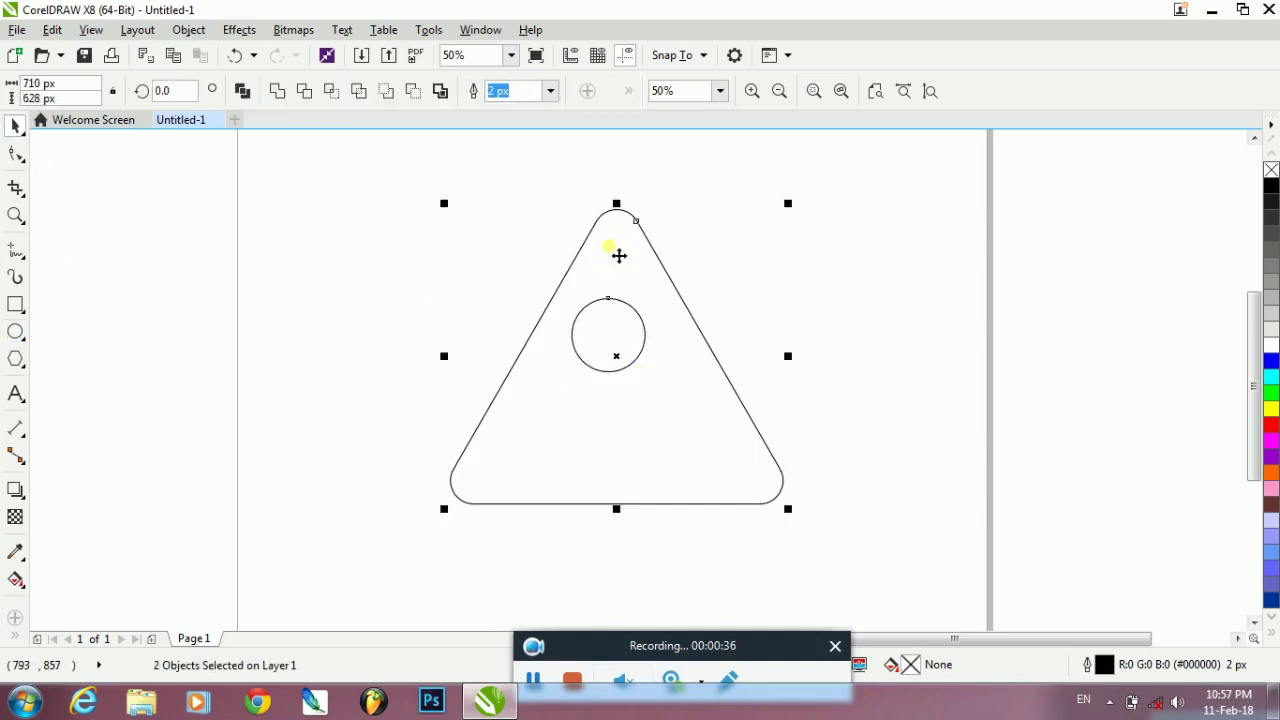
key("c")
key("e")
left_click(840, 334)
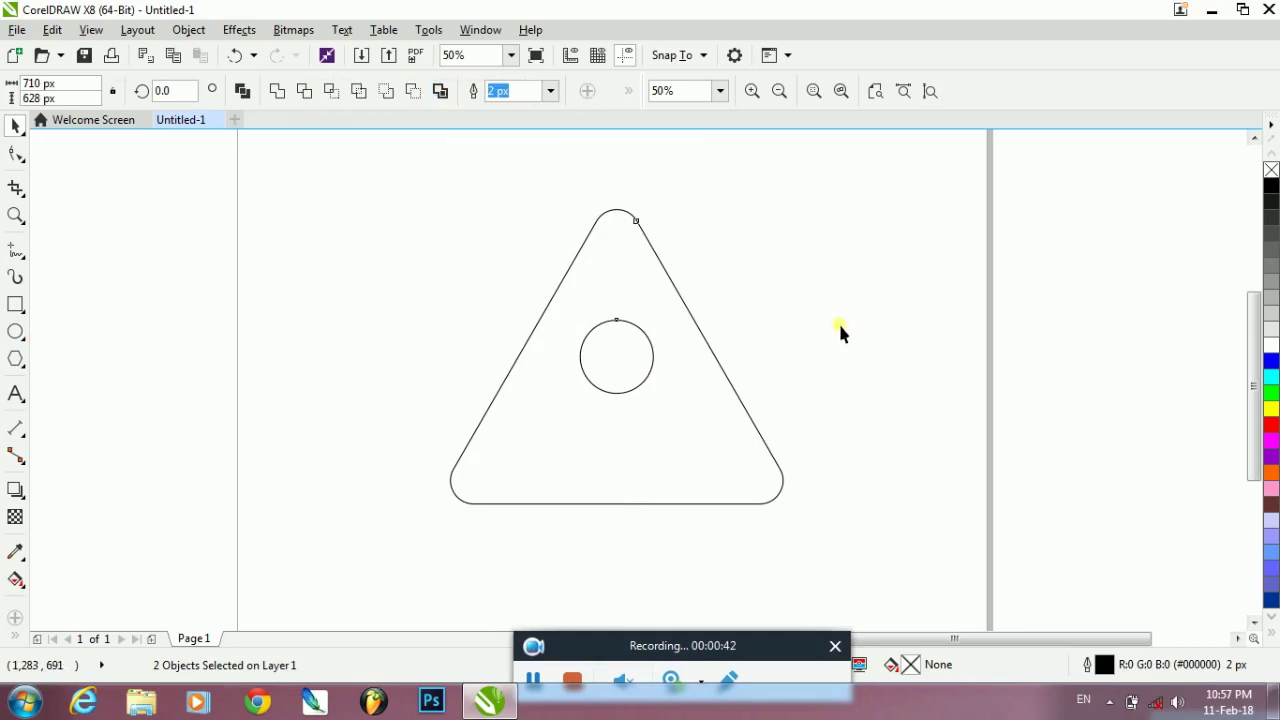
Enlarge the circle about its centre to about 192 px in diameter
left_click(620, 396)
mouse_move(660, 400)
left_mouse_down()
mouse_move(688, 417)
mouse_move(667, 406)
left_mouse_up()
left_click(854, 371)
Place a copy of the circle on the middle of the triangle's bottom edge
left_click(631, 372)
left_click(614, 366)
left_click(617, 356)
left_click_drag(617, 356, 594, 505)
left_click(726, 489, "shift")
left_click(845, 413)
Stretch the copied circle on the bottom edge into an ellipse about 373 × 268 px
double_click(640, 543)
left_click_drag(667, 503, 708, 503)
left_click_drag(617, 453, 628, 440)
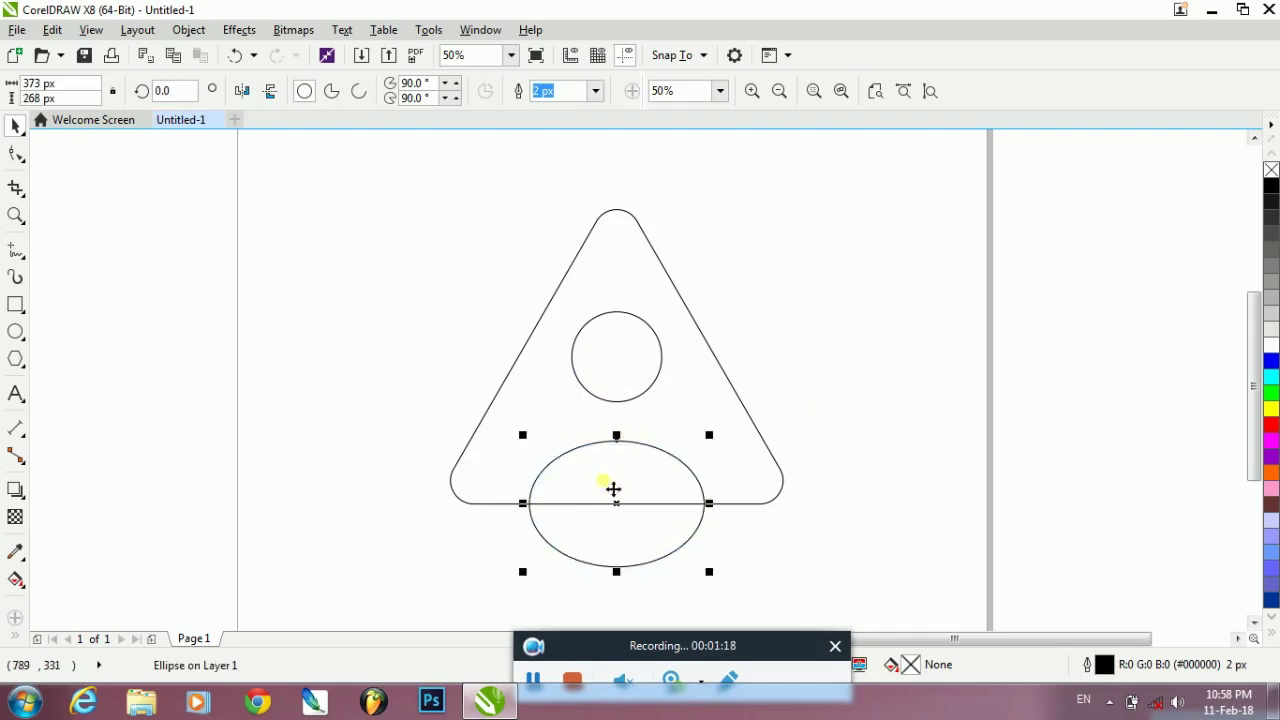
Trim the triangle's bottom edge with the ellipse and delete the ellipse
left_click(497, 390, "shift")
left_click(304, 91)
left_click(649, 559)
key("Delete")
Cut the centre circle out of the triangle as a hole and delete the leftover circle
left_click(637, 367)
left_click(755, 430, "shift")
left_click(306, 91)
left_click_drag(628, 362, 852, 501)
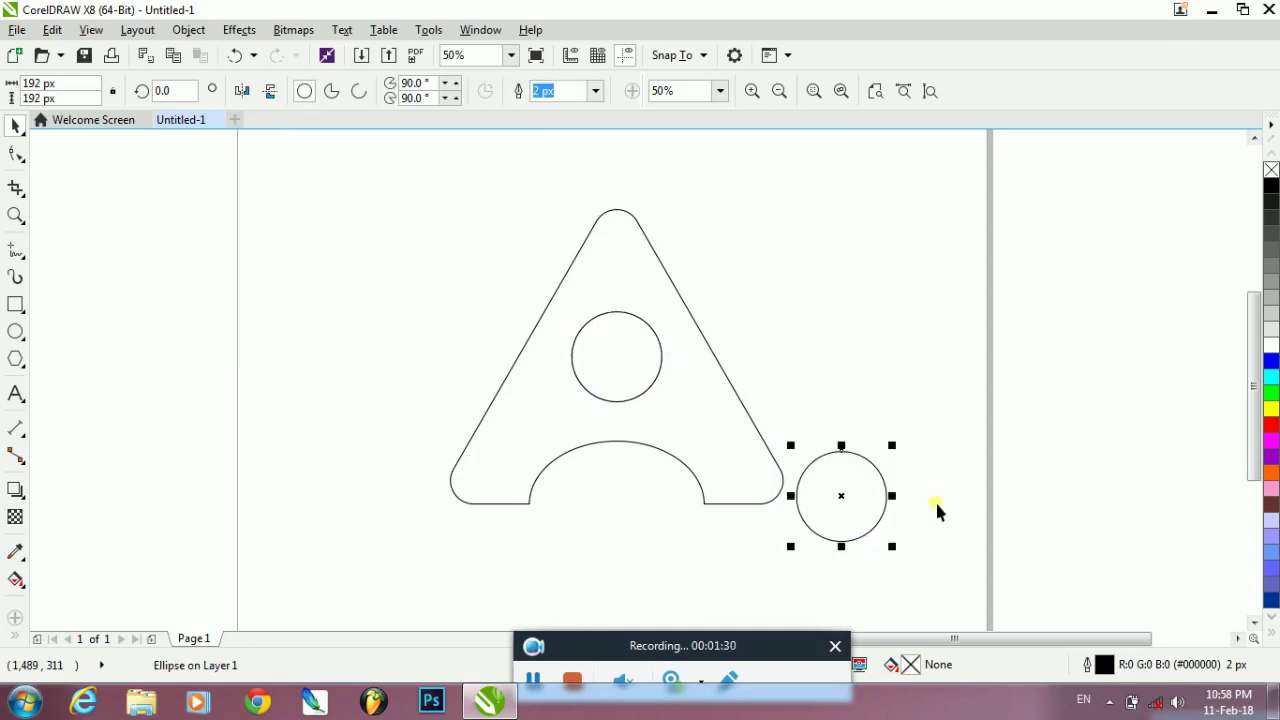
key("Delete")
Delete the sharp corner nodes at both ends of the bottom arch so the legs flow into smooth curves
left_click(15, 153)
scroll(529, 507, "up", 6)
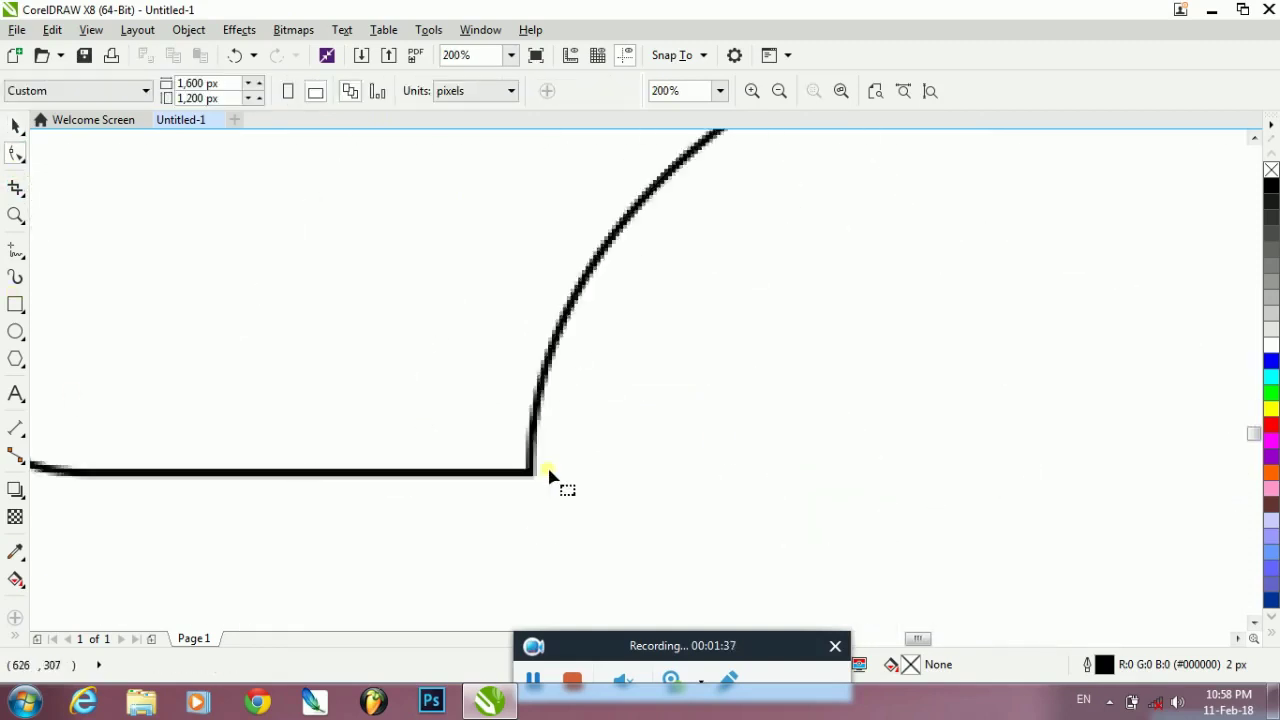
left_click(478, 508)
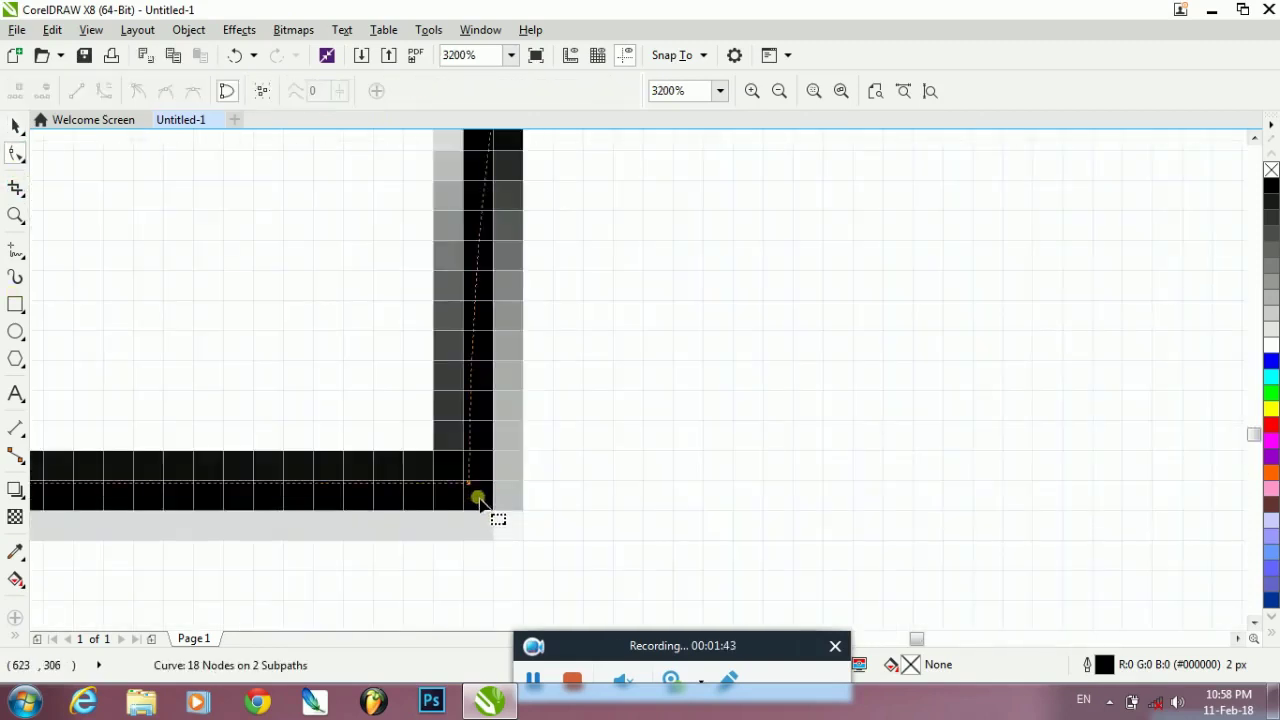
scroll(477, 500, "down", 4)
scroll(1195, 497, "up", 2)
scroll(931, 443, "up", 2)
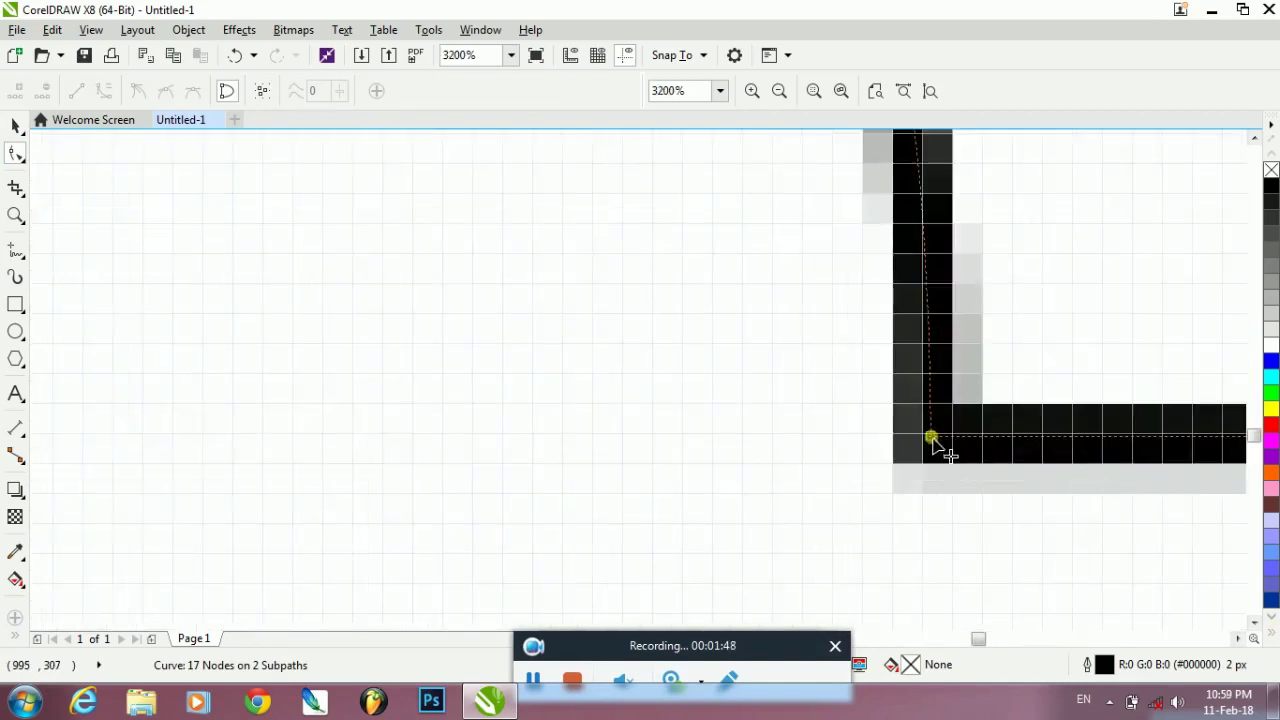
double_click(931, 443)
scroll(931, 443, "down", 7)
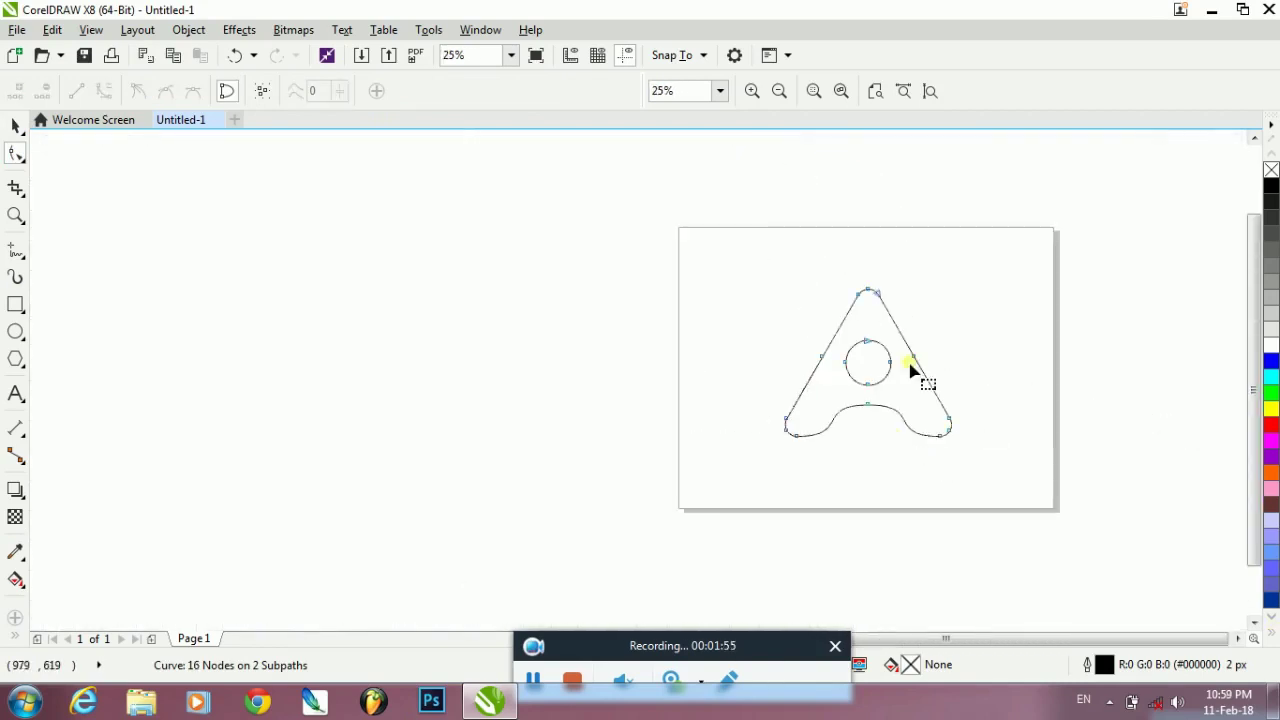
Draw a large circle about 524 px in diameter and place it over the lower part of the A shape
scroll(911, 370, "up", 1)
left_click(16, 332)
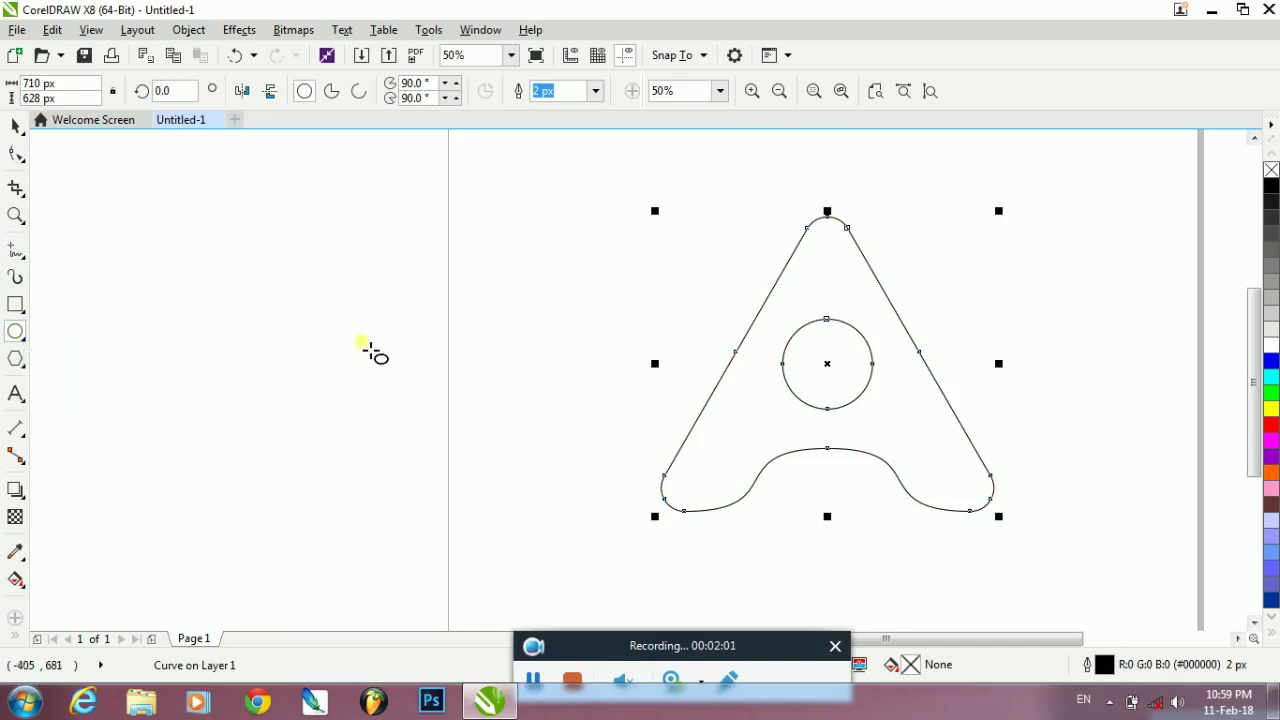
key("space")
scroll(828, 495, "right", 2)
left_click(455, 318)
left_click(16, 332)
left_click_drag(484, 328, 717, 573)
left_click_drag(616, 451, 707, 451)
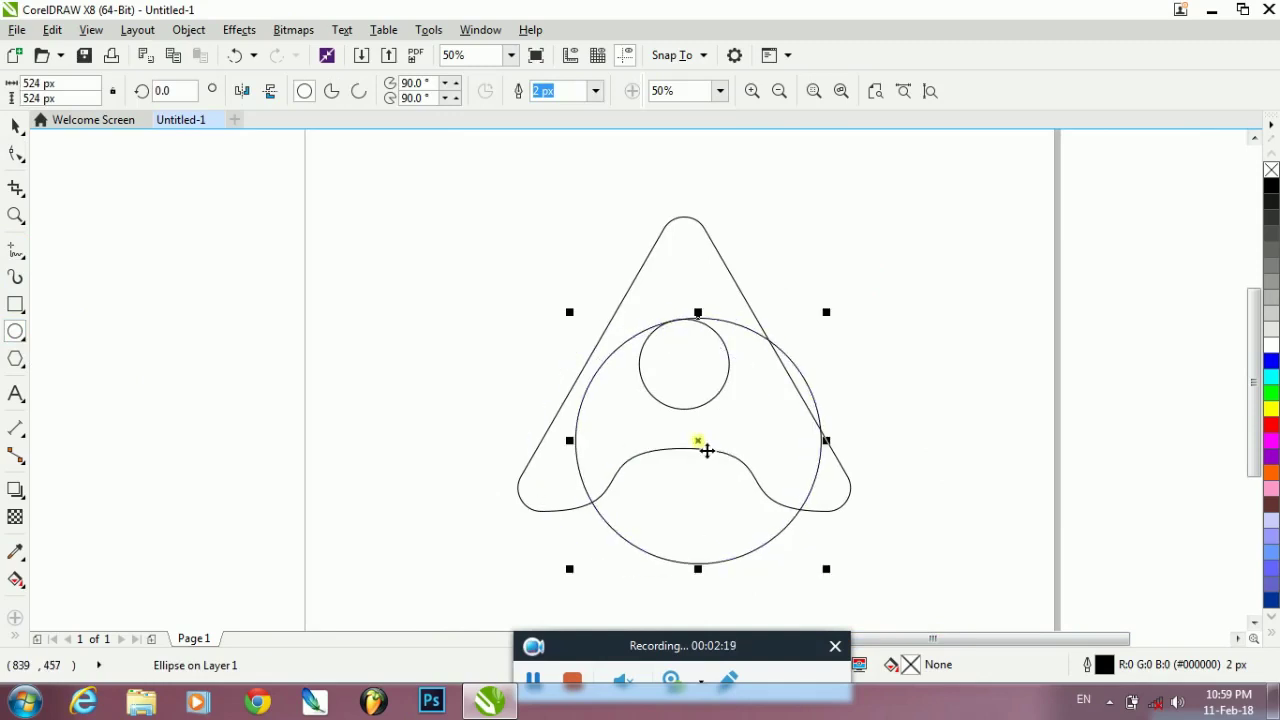
Resize the large circle to about 568 px and fit it against the A's left edge and the top of the hole
left_click_drag(826, 569, 860, 591)
left_click_drag(707, 452, 705, 466)
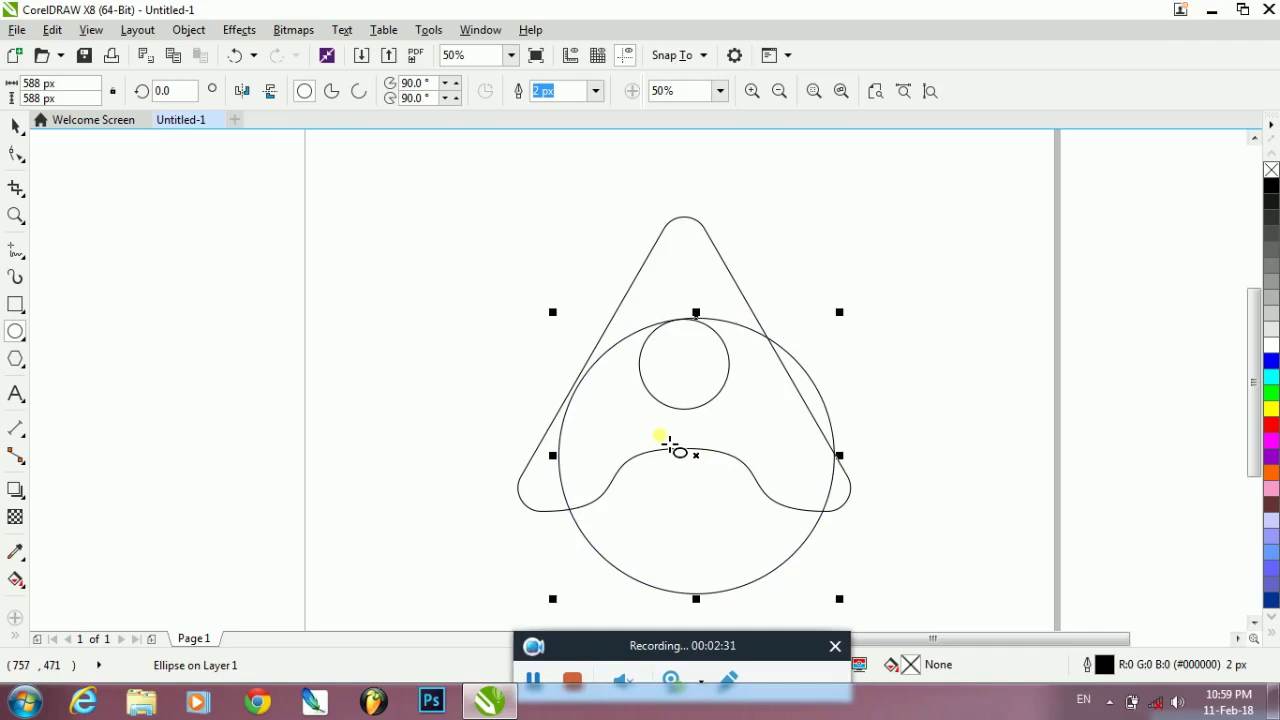
left_click_drag(849, 611, 845, 608)
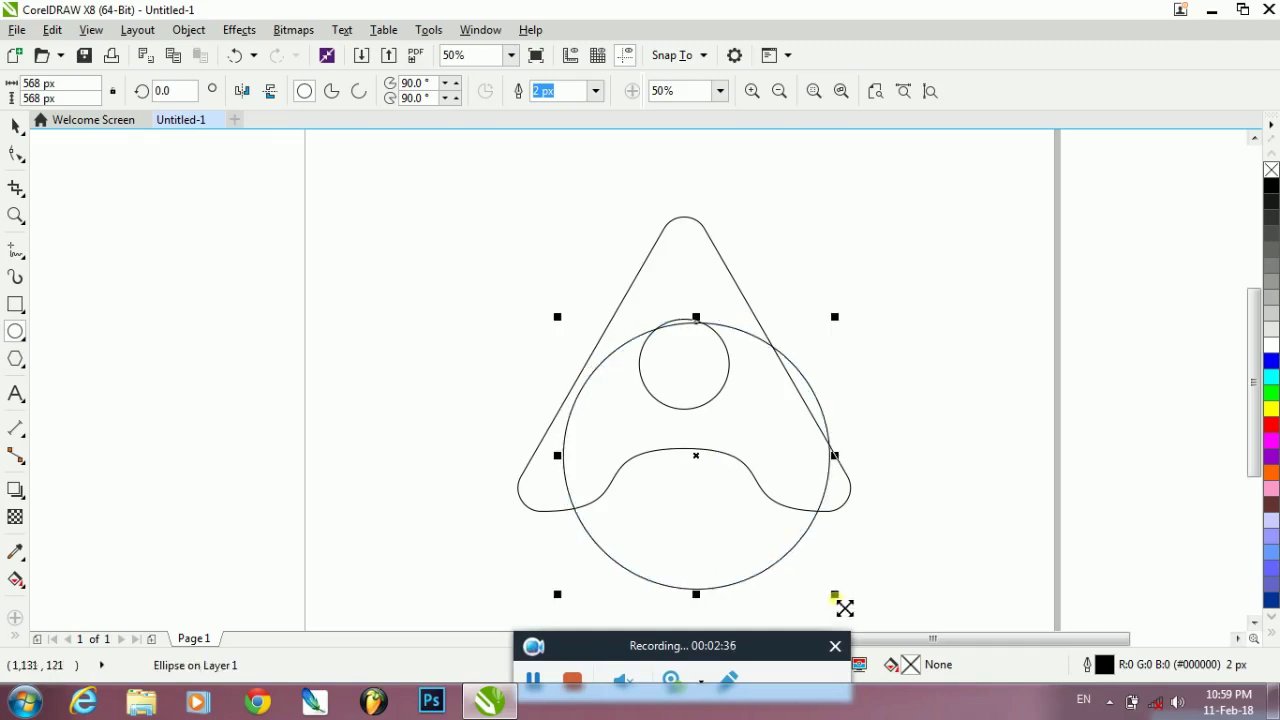
left_click_drag(707, 466, 693, 457)
scroll(675, 346, "up", 3)
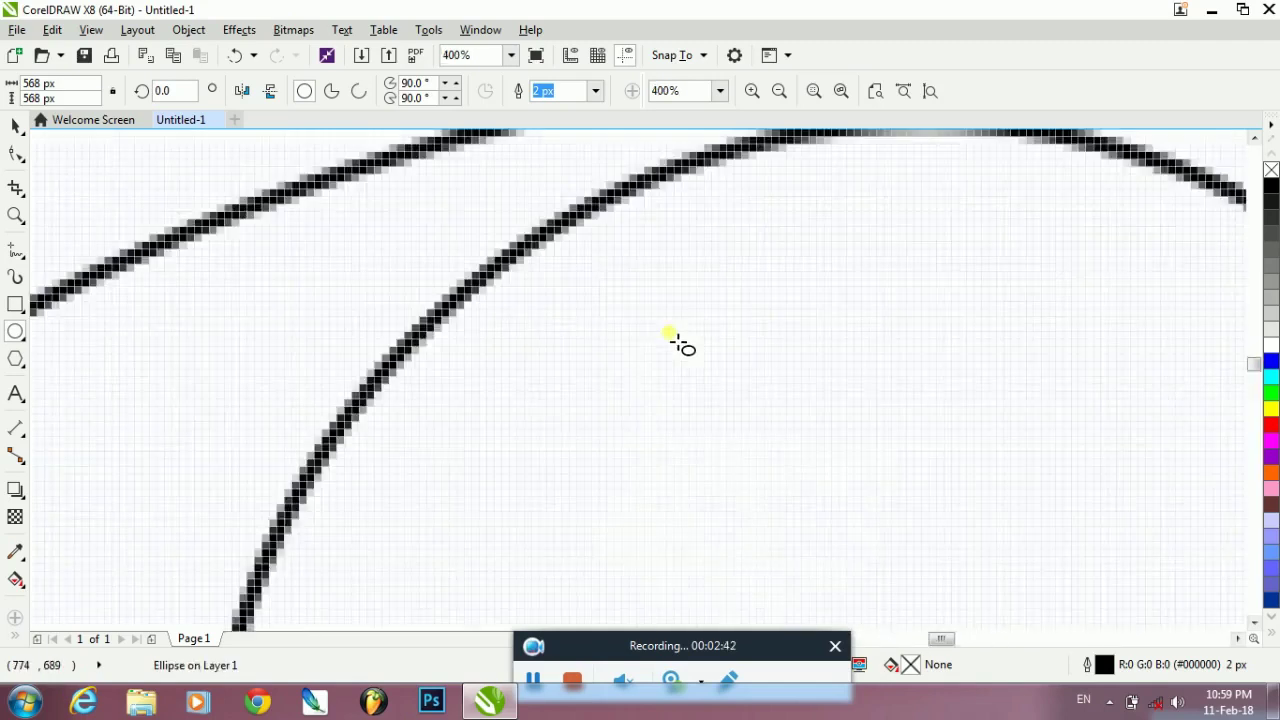
left_click_drag(893, 199, 849, 241)
scroll(174, 577, "down", 3)
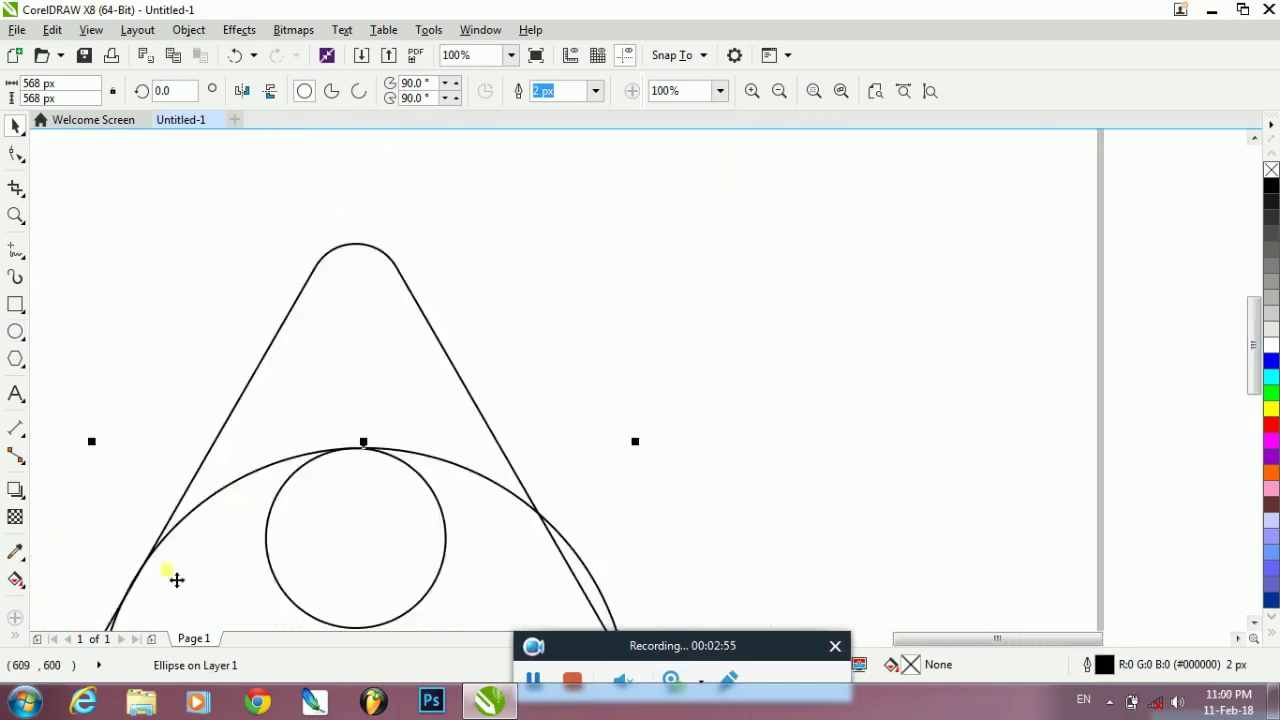
scroll(160, 595, "up", 4)
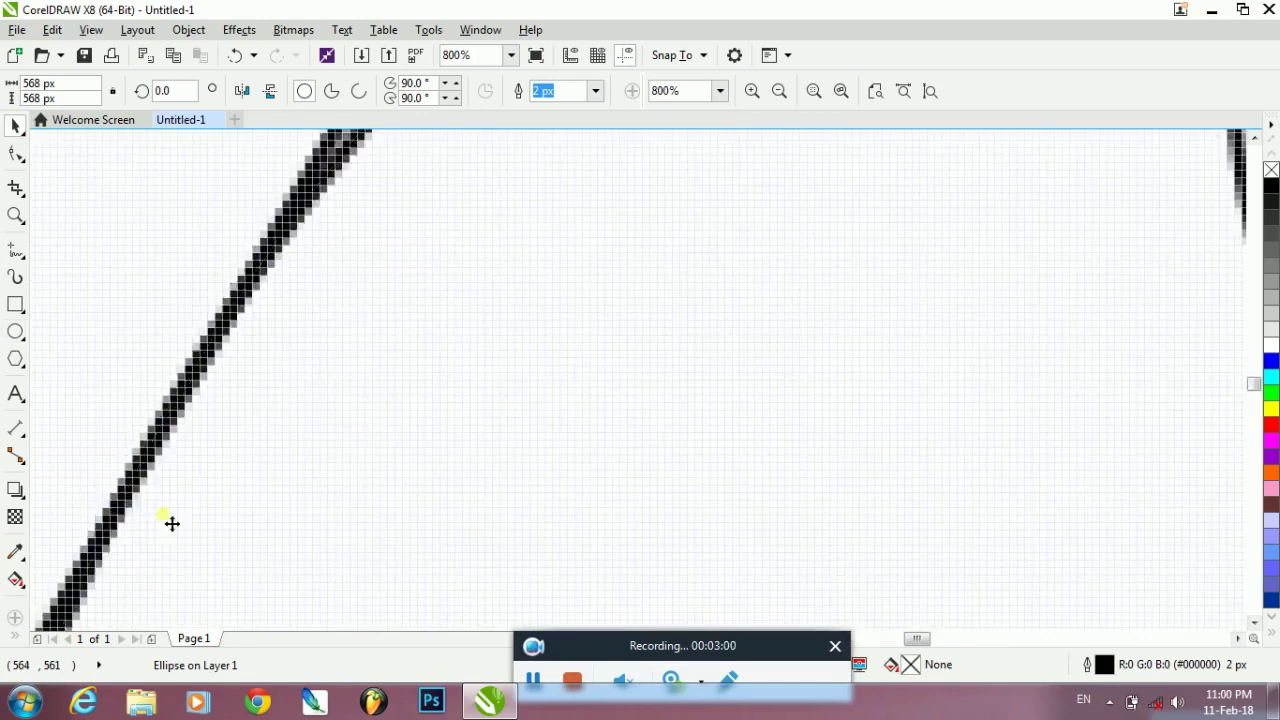
scroll(543, 514, "down", 5)
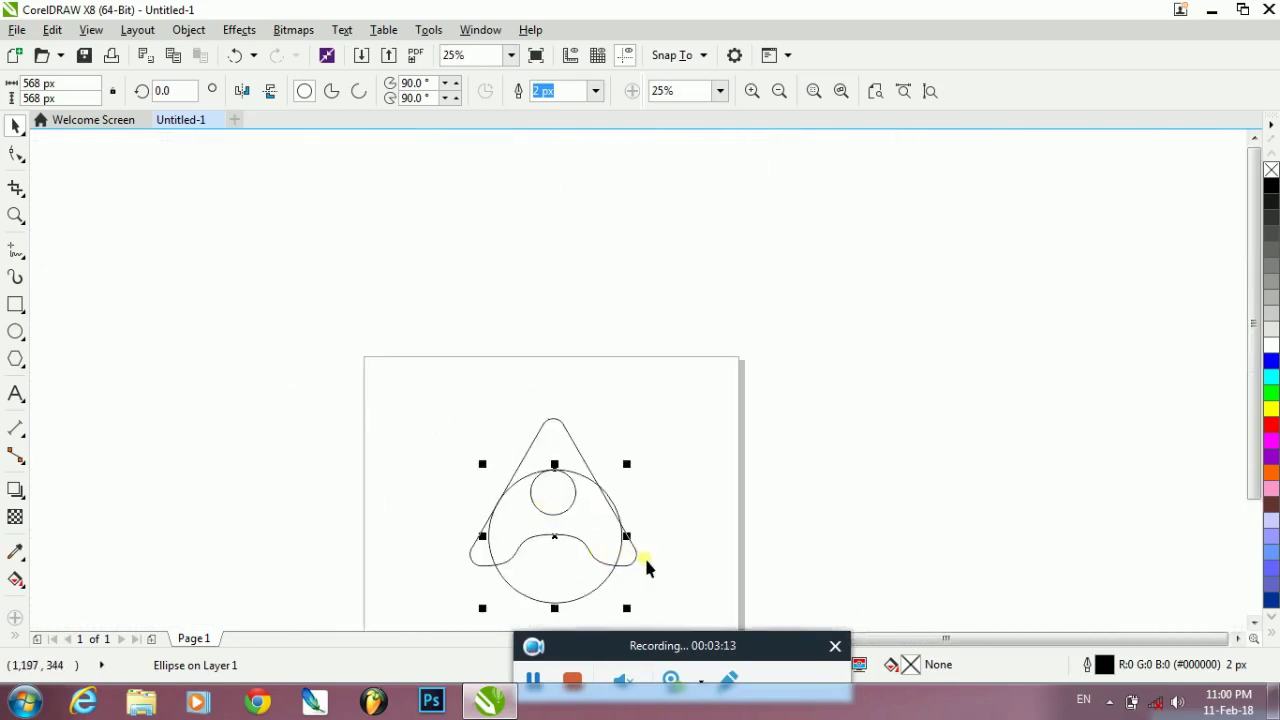
Enlarge the large circle to about 799 px and shift it so its upper arc crosses just above the hole
left_click_drag(626, 464, 660, 440)
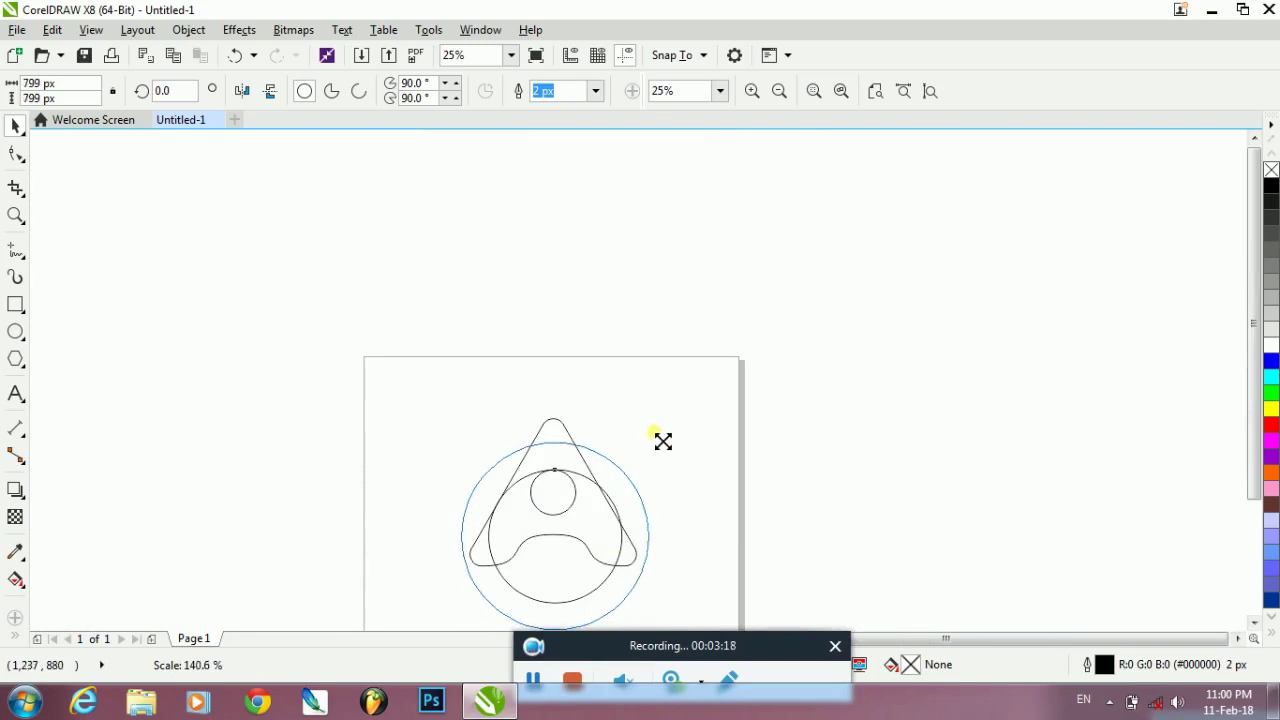
left_click_drag(563, 546, 580, 558)
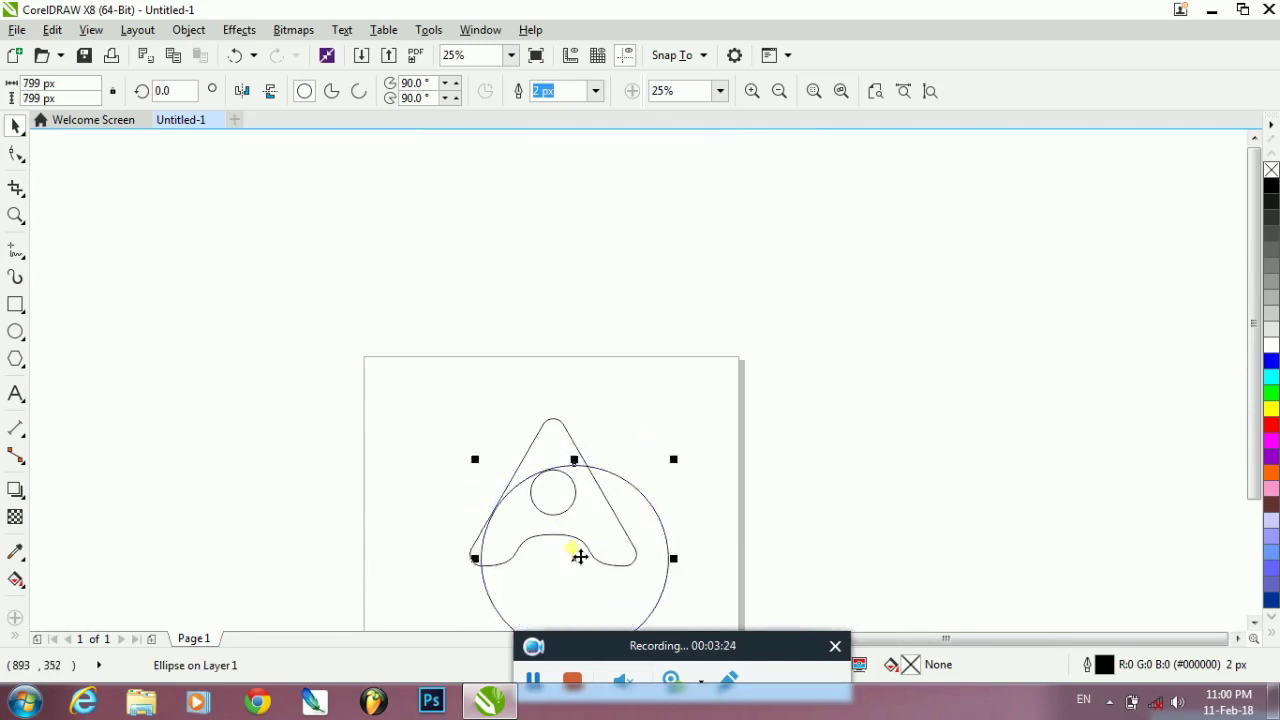
scroll(534, 400, "up", 4)
left_click_drag(527, 323, 557, 325)
Fine-position the large circle so it touches the A's left edge and the top of the hole
scroll(210, 596, "down", 1)
scroll(210, 596, "up", 2)
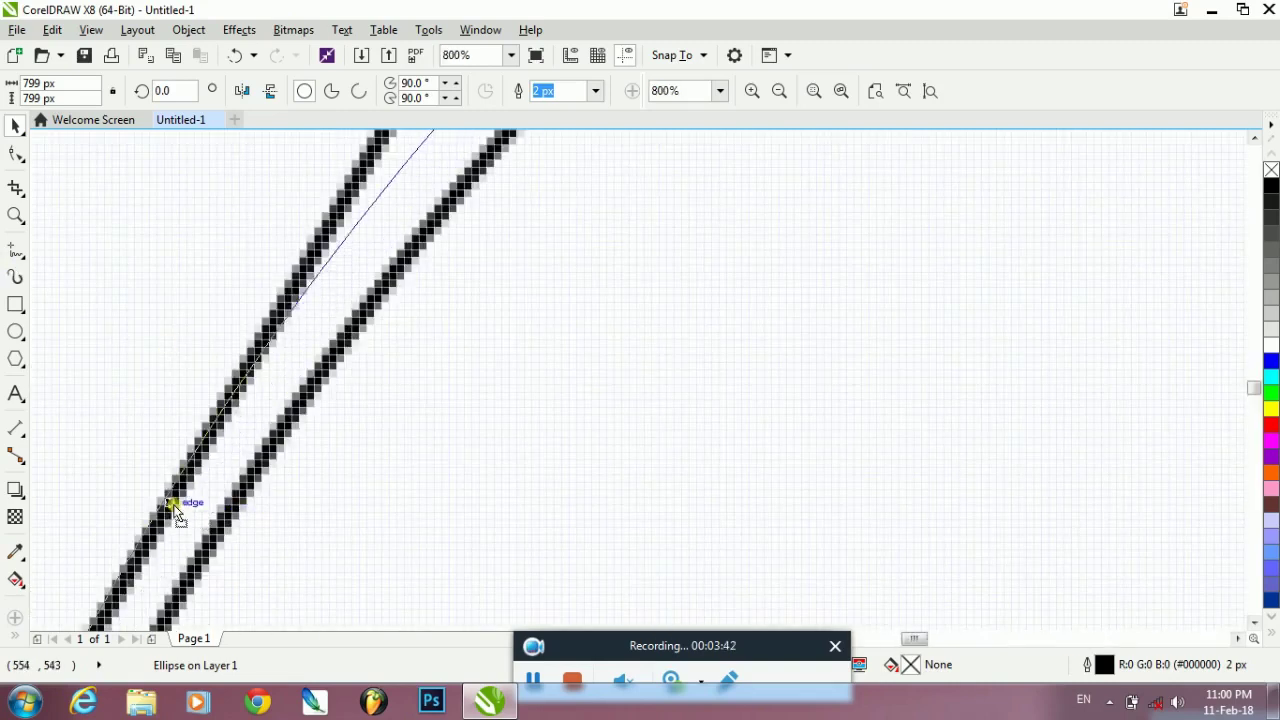
scroll(171, 514, "down", 2)
scroll(386, 334, "up", 1)
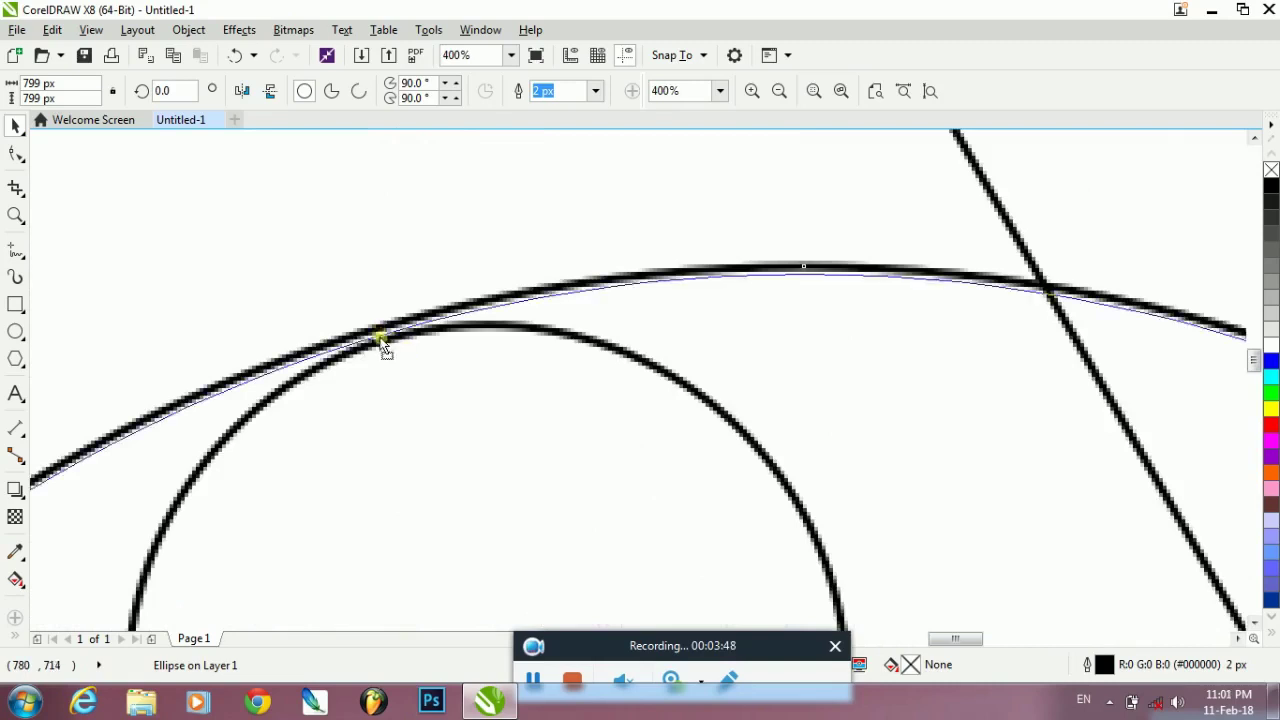
scroll(386, 340, "down", 4)
scroll(346, 366, "up", 3)
scroll(474, 291, "down", 3)
scroll(494, 254, "up", 2)
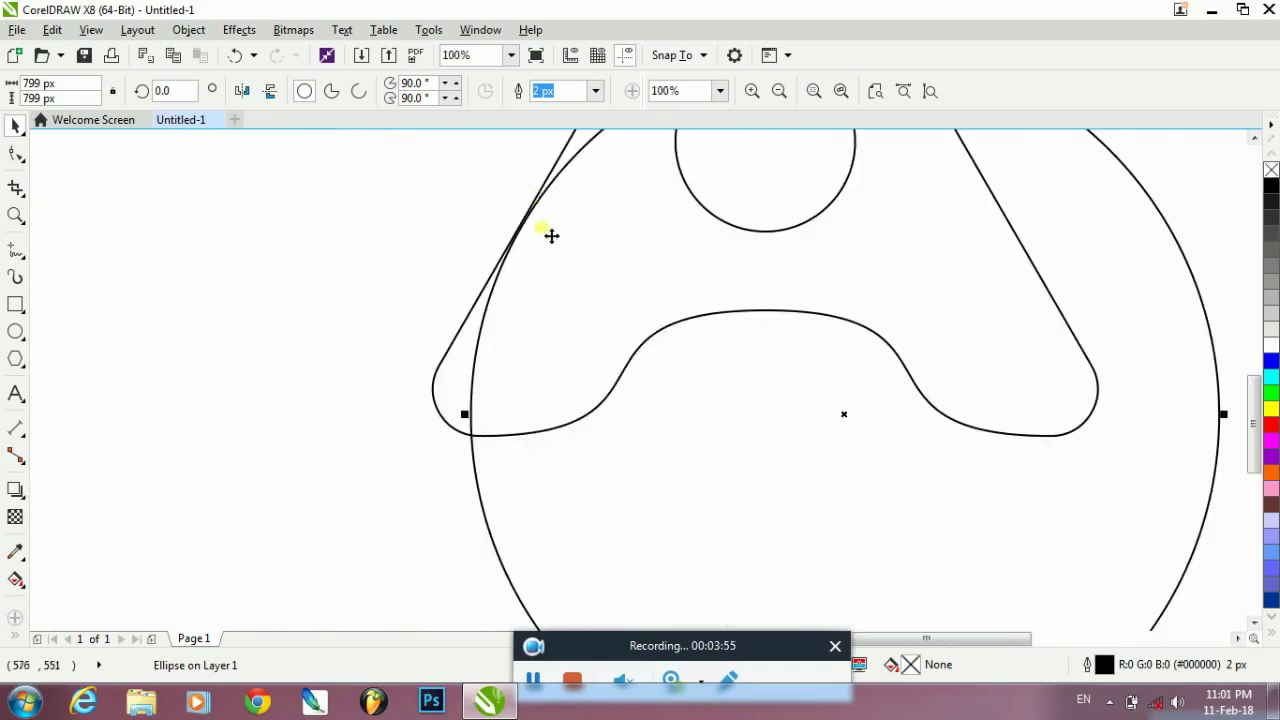
scroll(551, 235, "up", 1)
scroll(500, 223, "down", 3)
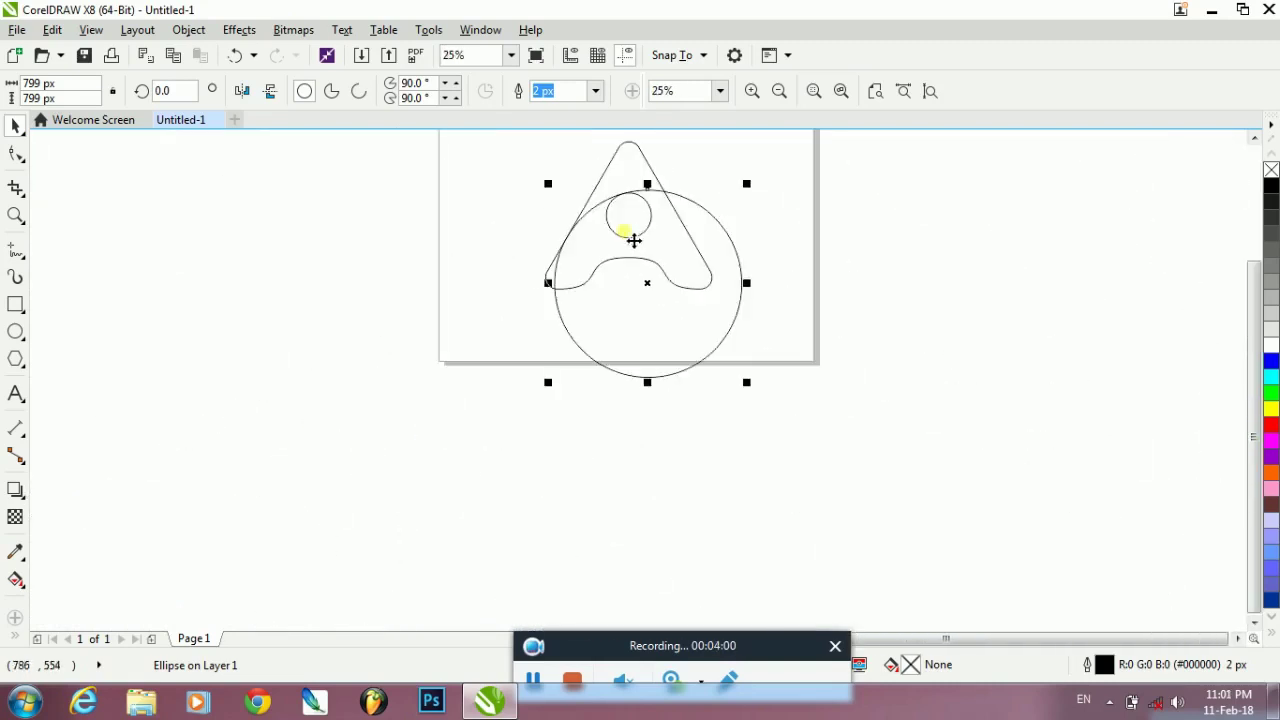
Smart-fill the tip of the A above the large circle with blue-grey and a 2 px outline
left_click(15, 635)
left_click(48, 538)
left_click(630, 173)
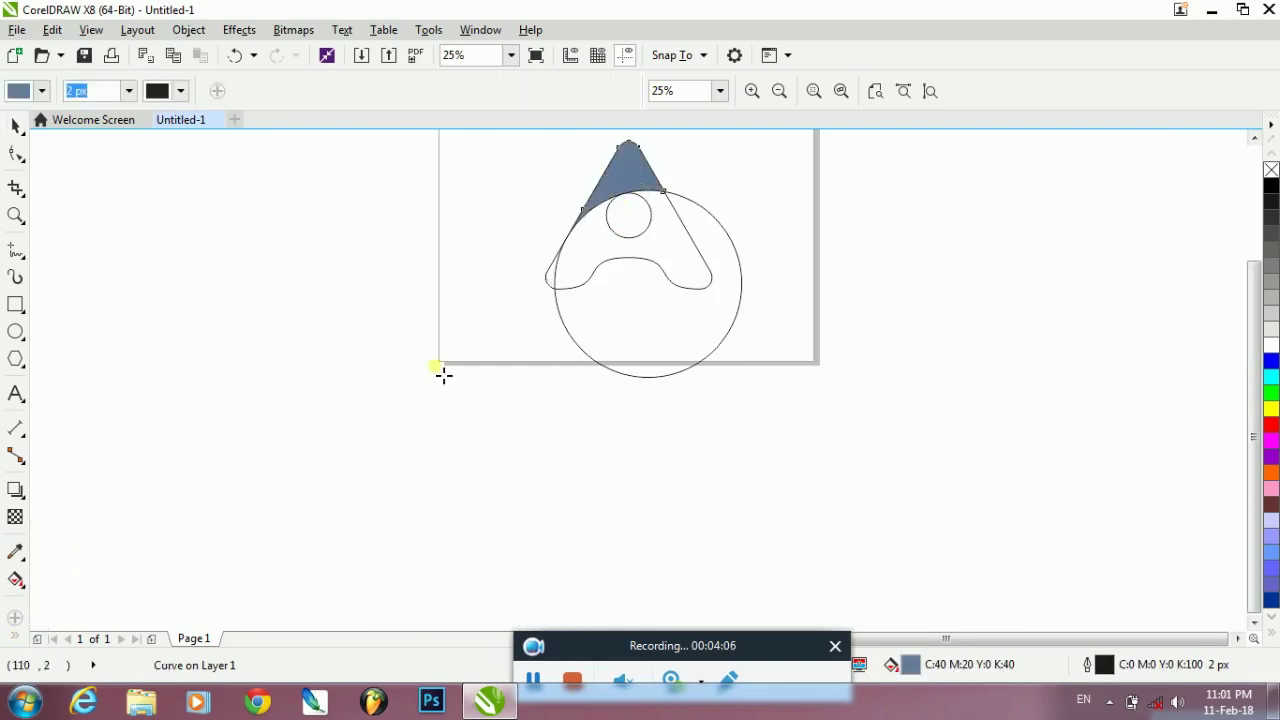
Move the large circle down so it touches the bottom of the hole and the left curve of the arch
key("space")
left_click_drag(680, 377, 701, 411)
scroll(670, 295, "up", 1)
left_click_drag(1256, 500, 1257, 456)
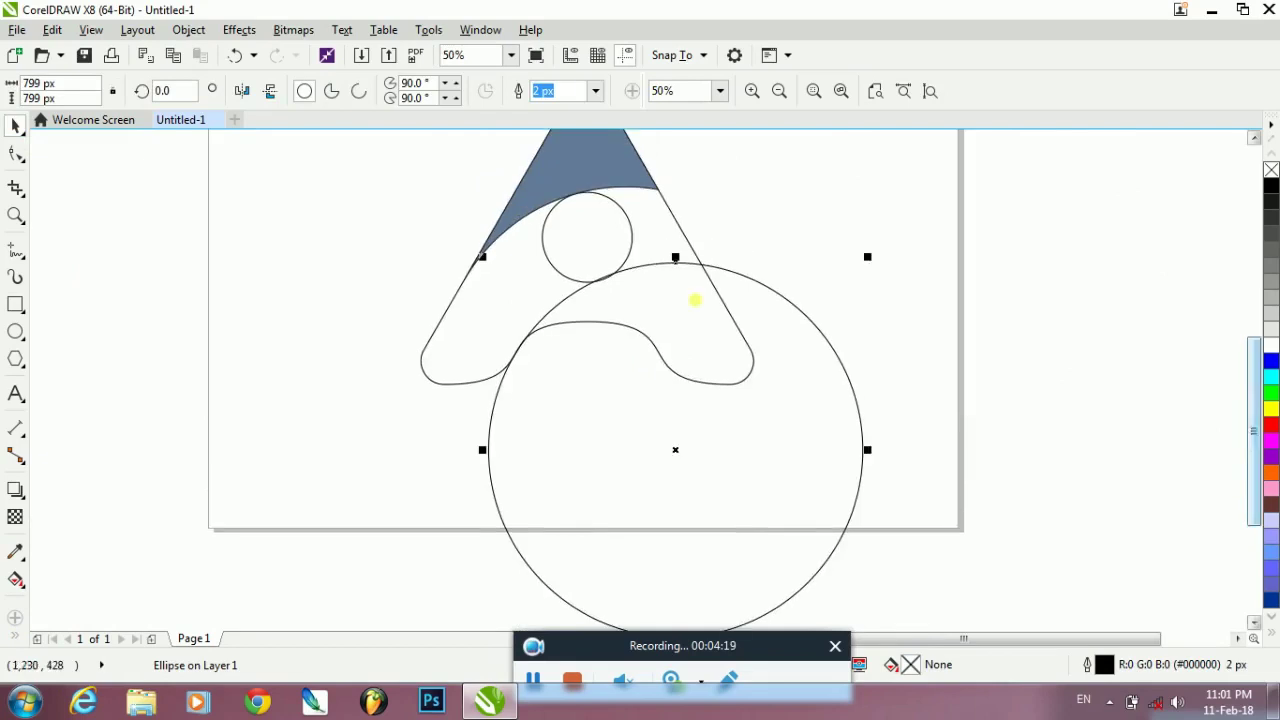
scroll(606, 268, "up", 2)
left_click_drag(600, 303, 594, 312)
scroll(596, 318, "up", 3)
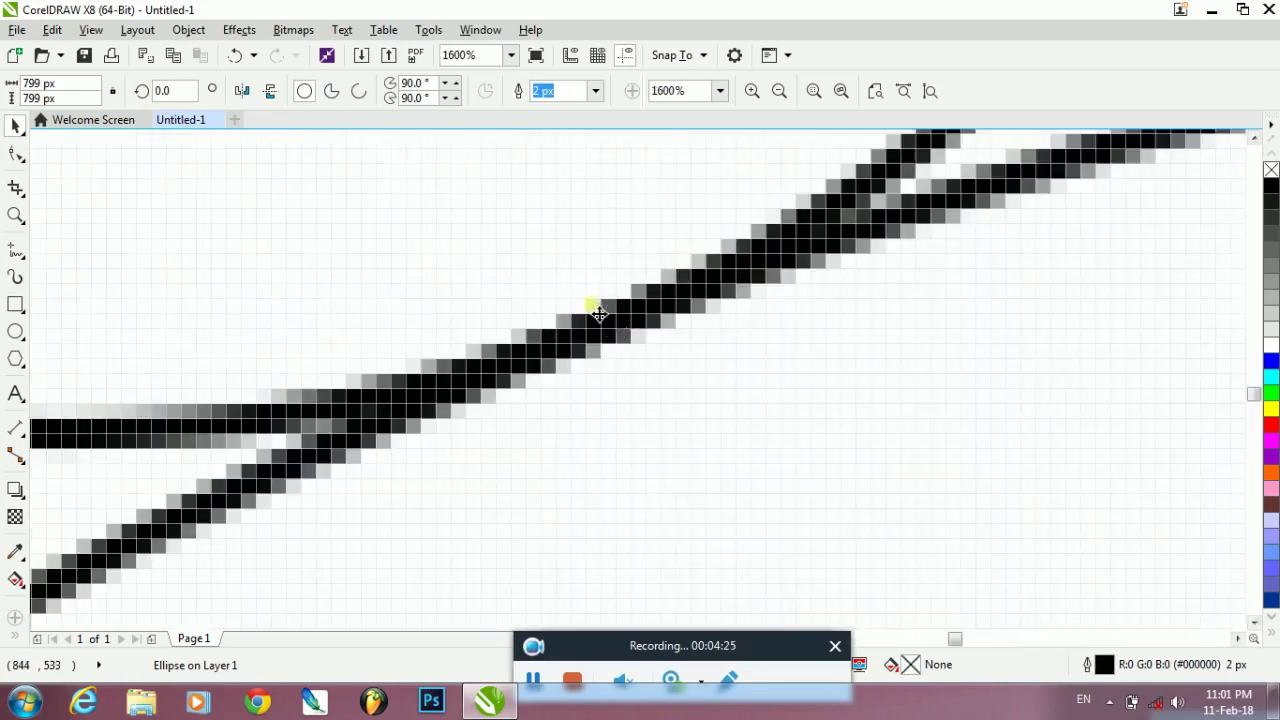
scroll(614, 342, "down", 3)
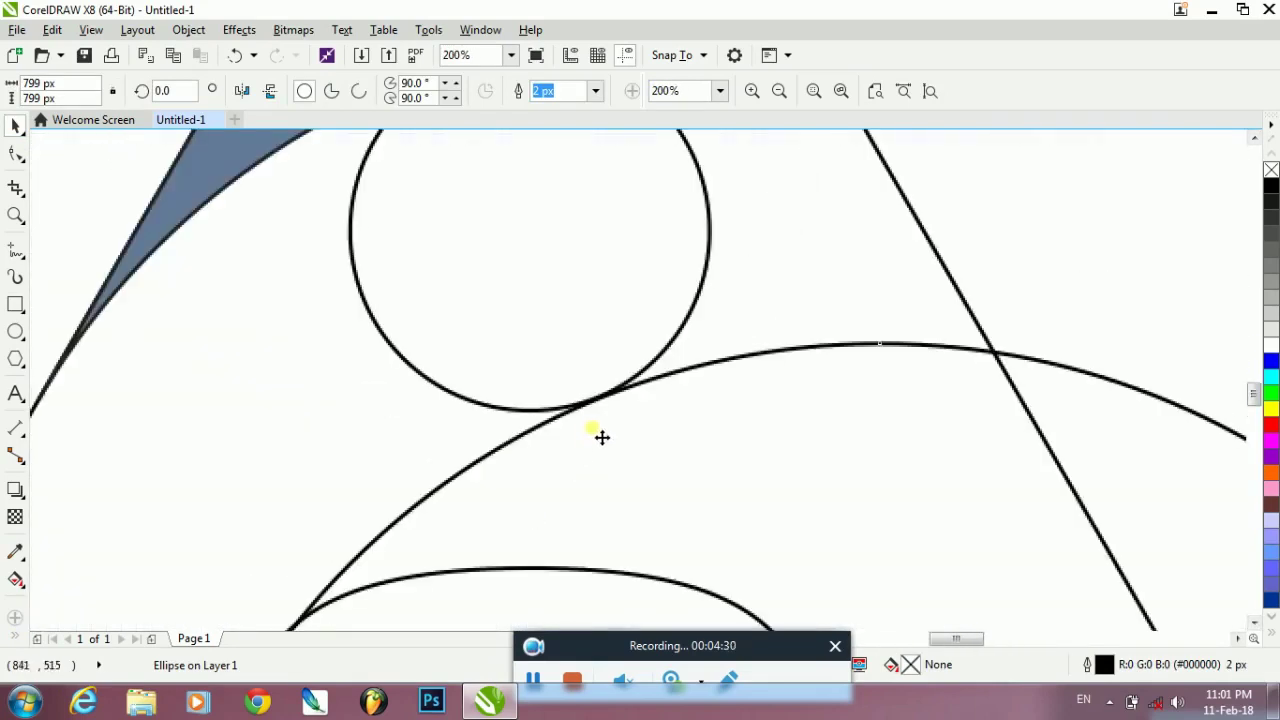
scroll(611, 320, "up", 2)
scroll(608, 348, "down", 2)
left_click_drag(246, 456, 254, 450)
key("ctrl+z")
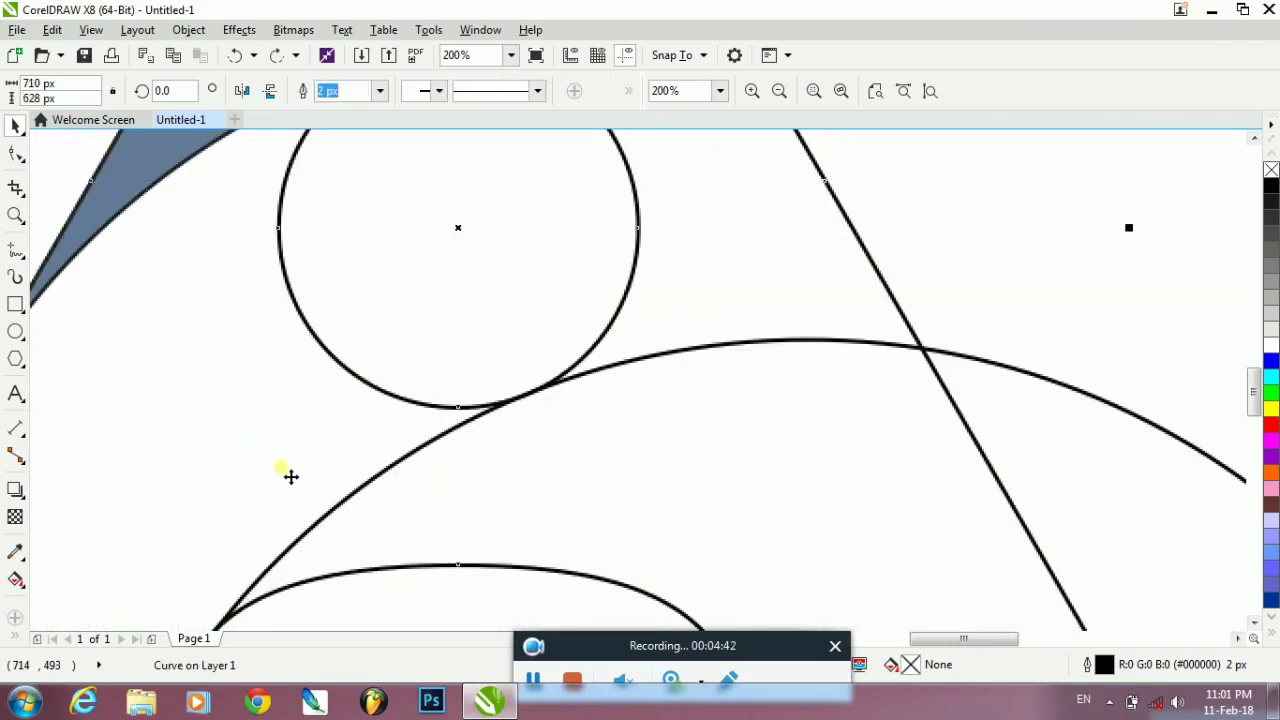
scroll(1232, 410, "down", 3)
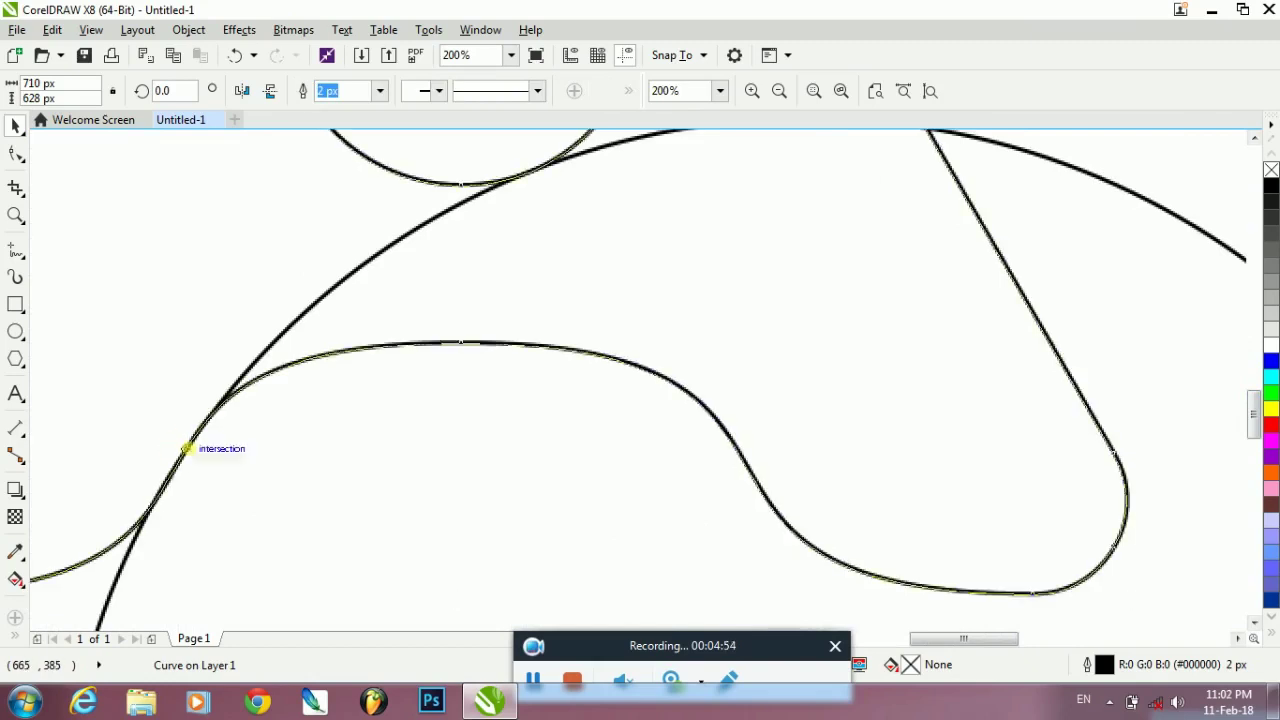
Smart-fill the A's right leg inside the large circle with the same blue-grey
scroll(219, 456, "down", 1)
scroll(250, 437, "down", 1)
left_click(16, 580)
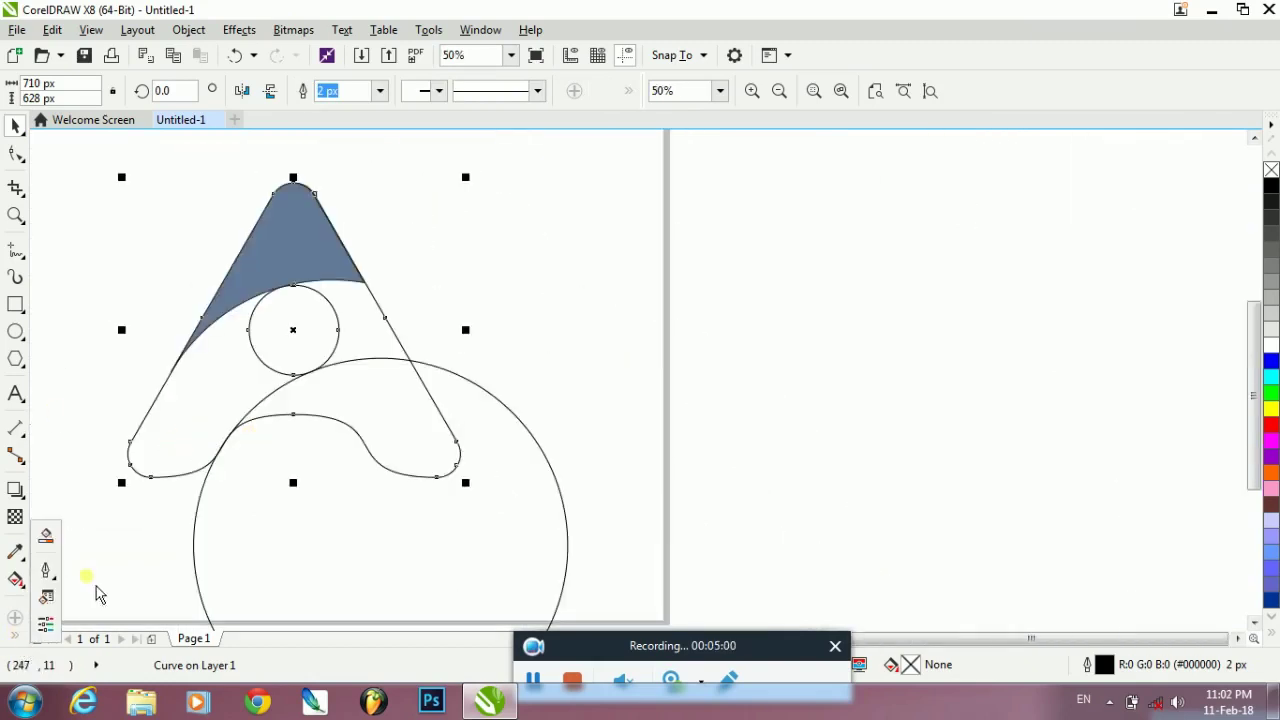
left_click(46, 548)
left_click(357, 403)
Delete the large construction circle
left_click(17, 128)
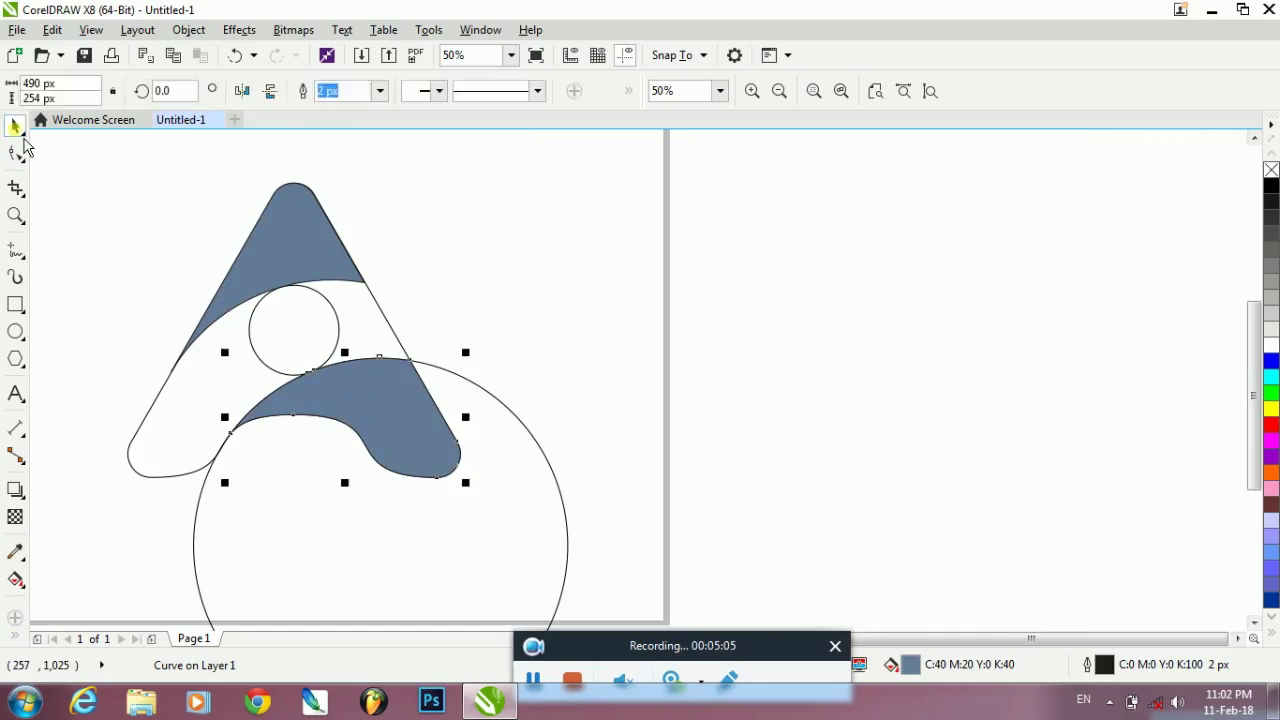
left_click(519, 416)
key("Delete")
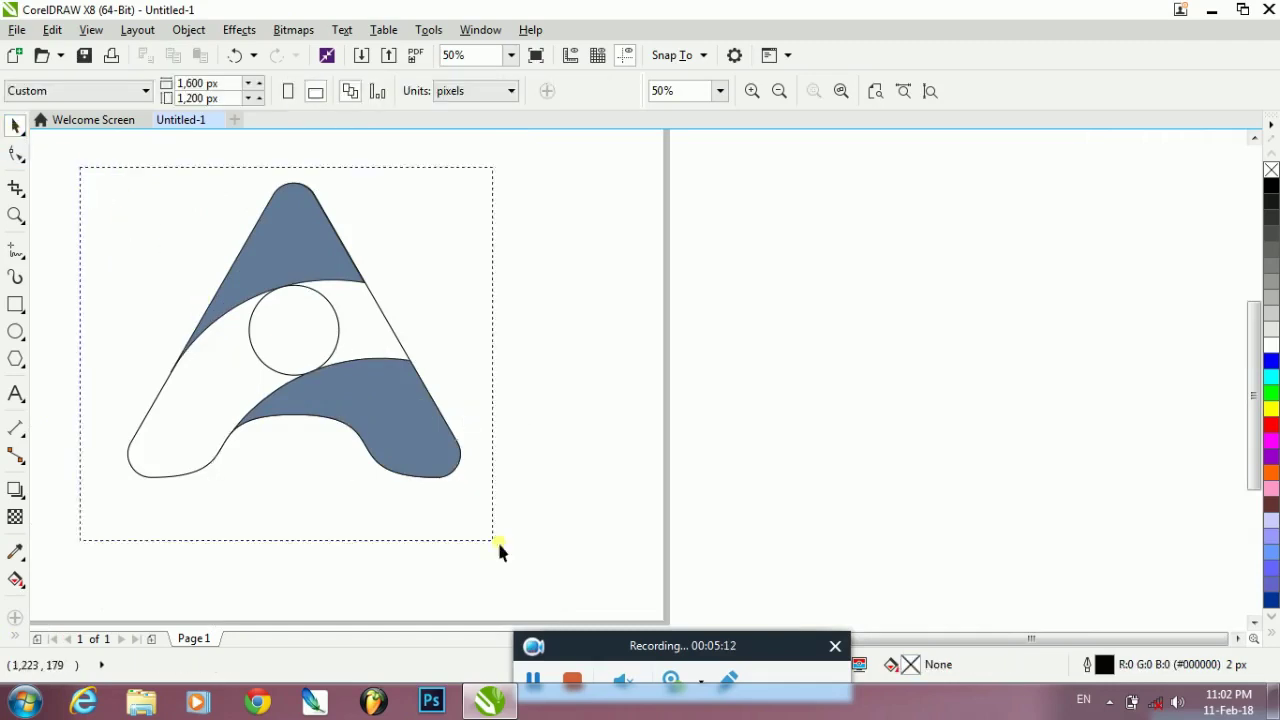
Try removing the outline from all the shapes of the A, and undo it
left_click_drag(498, 543, 498, 543)
right_click(1271, 170)
key("ctrl+z")
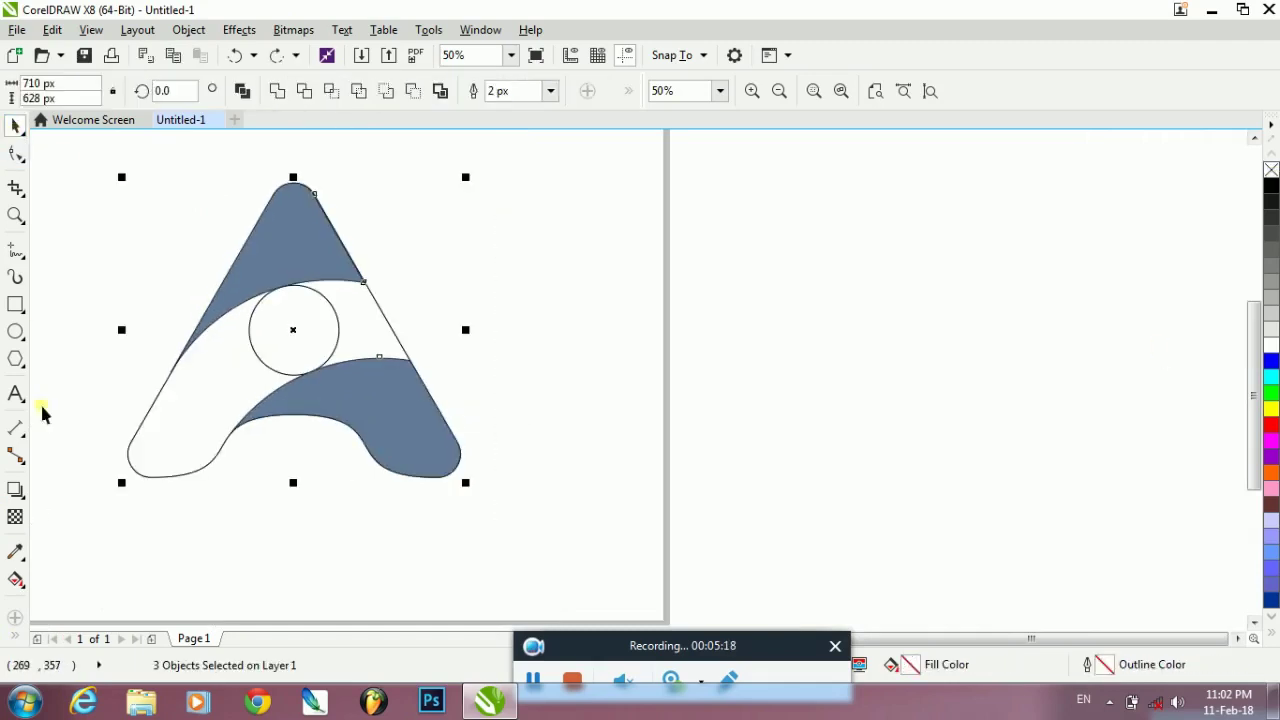
Try a fountain fill on the selected A's right leg twice, undoing each attempt
left_click(16, 579)
left_click_drag(377, 406, 435, 458)
key("ctrl+z")
left_click_drag(376, 407, 410, 429)
key("ctrl+z")
Undo the large circle's deletion and the smart fill of the right leg
left_click(16, 127)
left_click(267, 262)
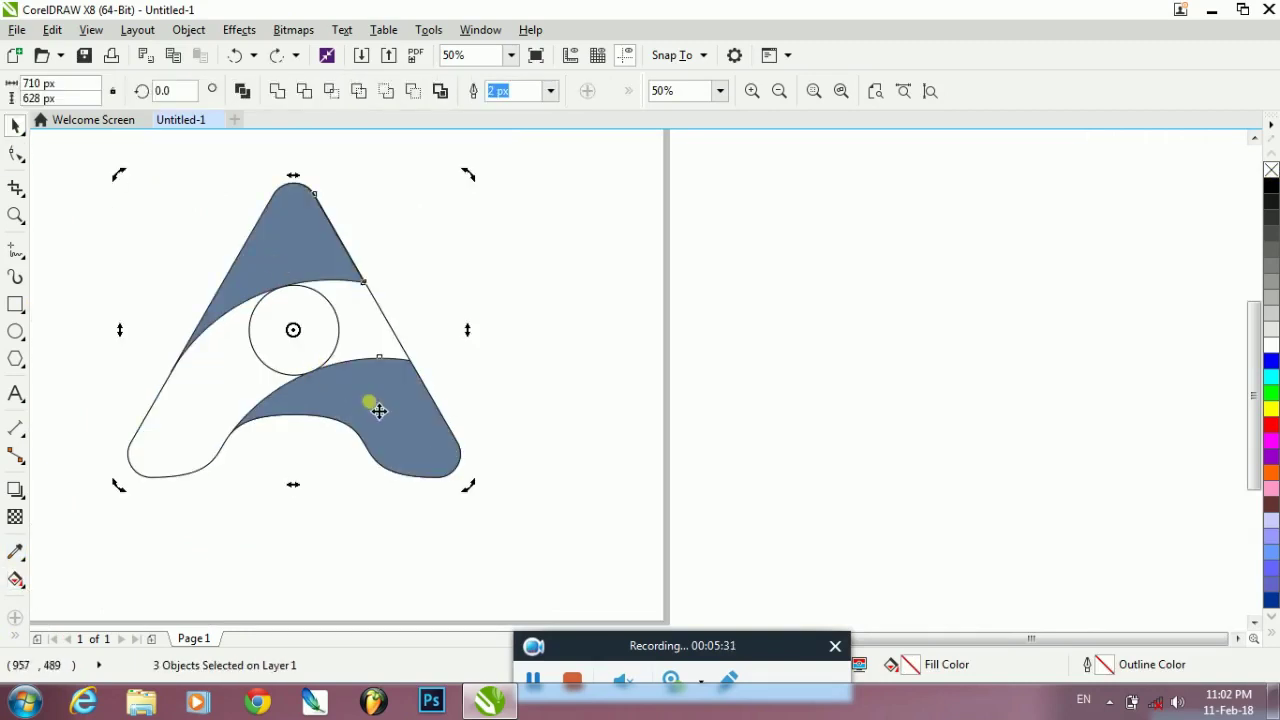
key("ctrl+z")
key("ctrl+z")
Smart-fill the A's right leg inside the large circle with blue-grey again and delete the large circle
left_click(16, 580)
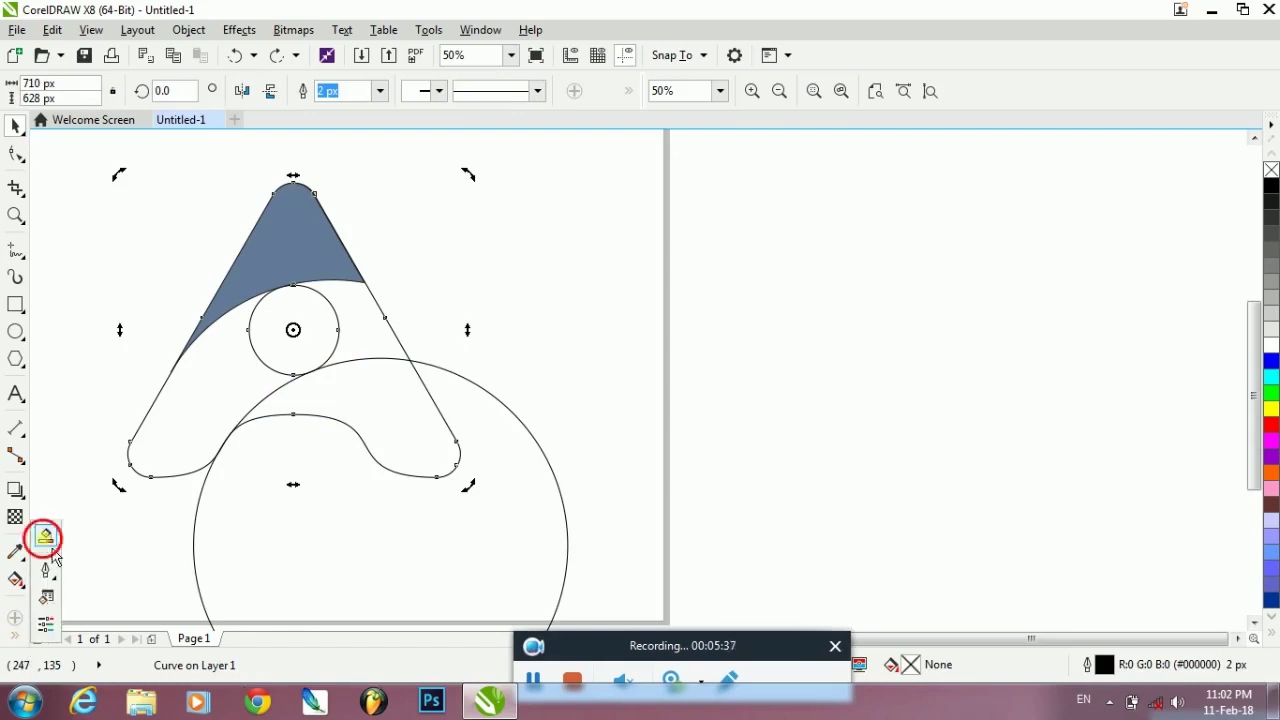
left_click(47, 548)
left_click(387, 421)
left_click(16, 125)
left_click(527, 428)
key("Delete")
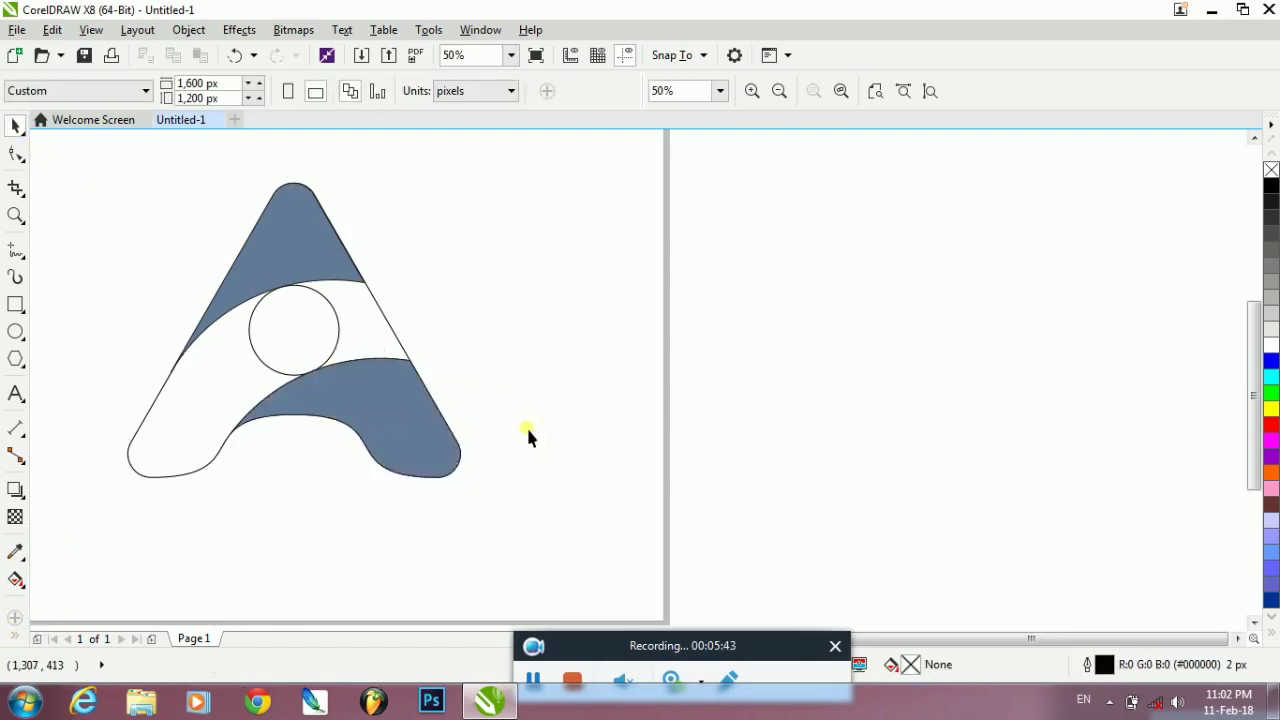
Apply a linear fountain fill to the right leg, running from its upper part to the foot and starting in blue
left_click(16, 580)
left_click_drag(383, 424, 332, 376)
left_click_drag(416, 440, 447, 473)
left_click(332, 377)
left_click(1271, 361)
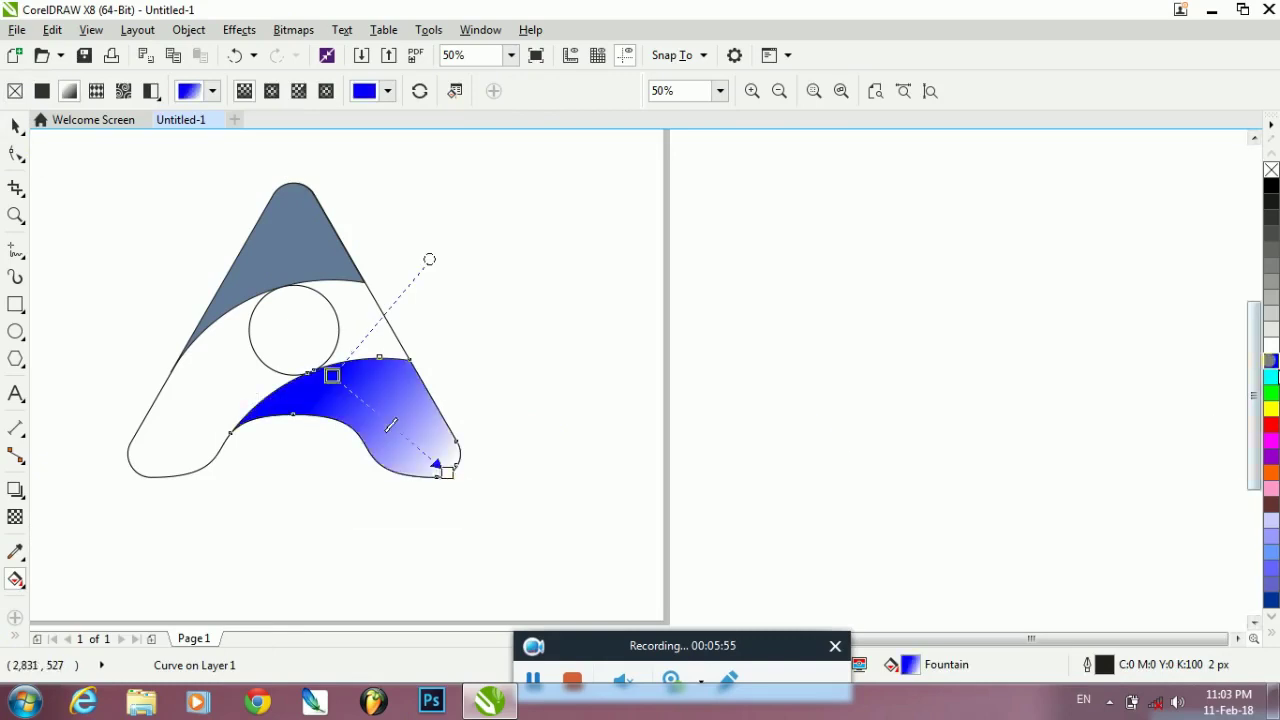
Set the right leg's gradient to blue at the start and cyan at the end, and redraw it farther toward the foot
left_click(1271, 552)
left_click(1271, 363)
left_click(1270, 377)
left_click_drag(1270, 377, 447, 472)
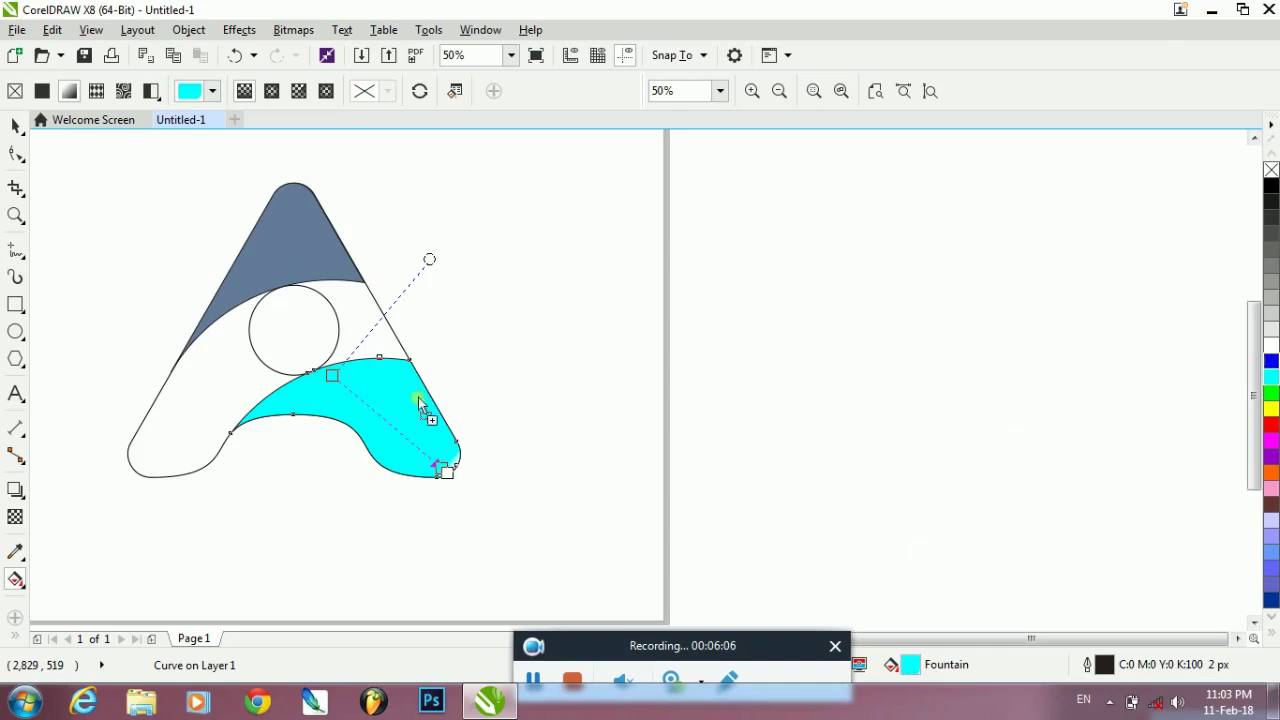
left_click(1271, 361)
left_click_drag(363, 394, 561, 551)
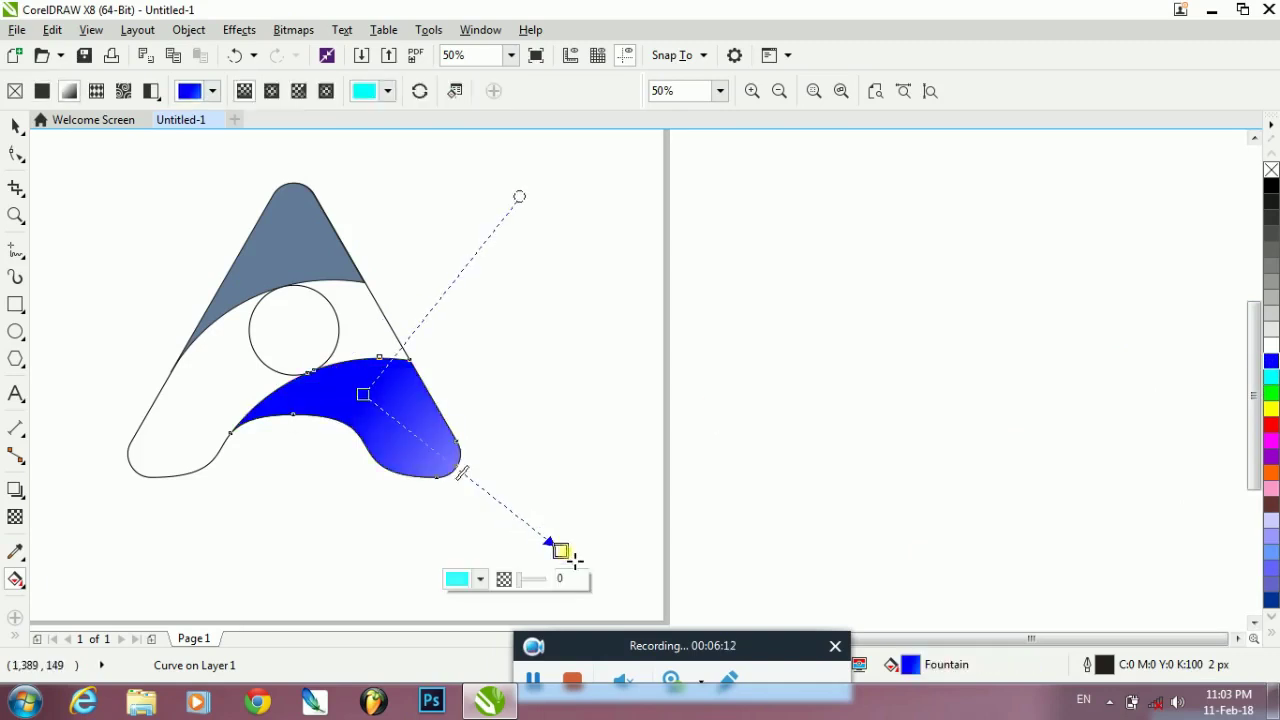
left_click_drag(1271, 377, 561, 551)
Reposition both ends of the right leg's gradient so blue fills the arch side and cyan the foot
left_click_drag(363, 394, 340, 389)
left_click_drag(560, 545, 534, 551)
key("ctrl+z")
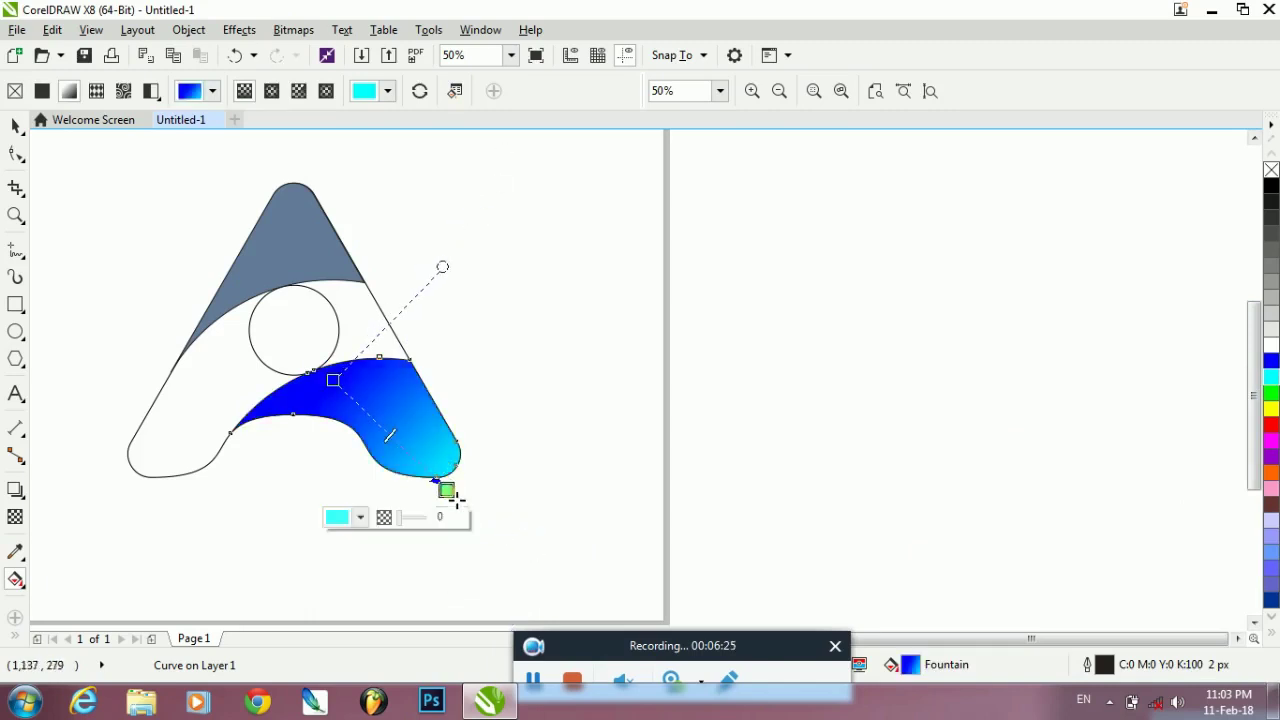
left_click_drag(333, 380, 281, 373)
left_click_drag(447, 490, 491, 486)
left_click(448, 369)
Give the A's top section a linear fountain fill from blue to cyan and shift both gradient ends up and left
left_click_drag(271, 265, 352, 328)
left_click(271, 265)
left_click_drag(1271, 360, 268, 262)
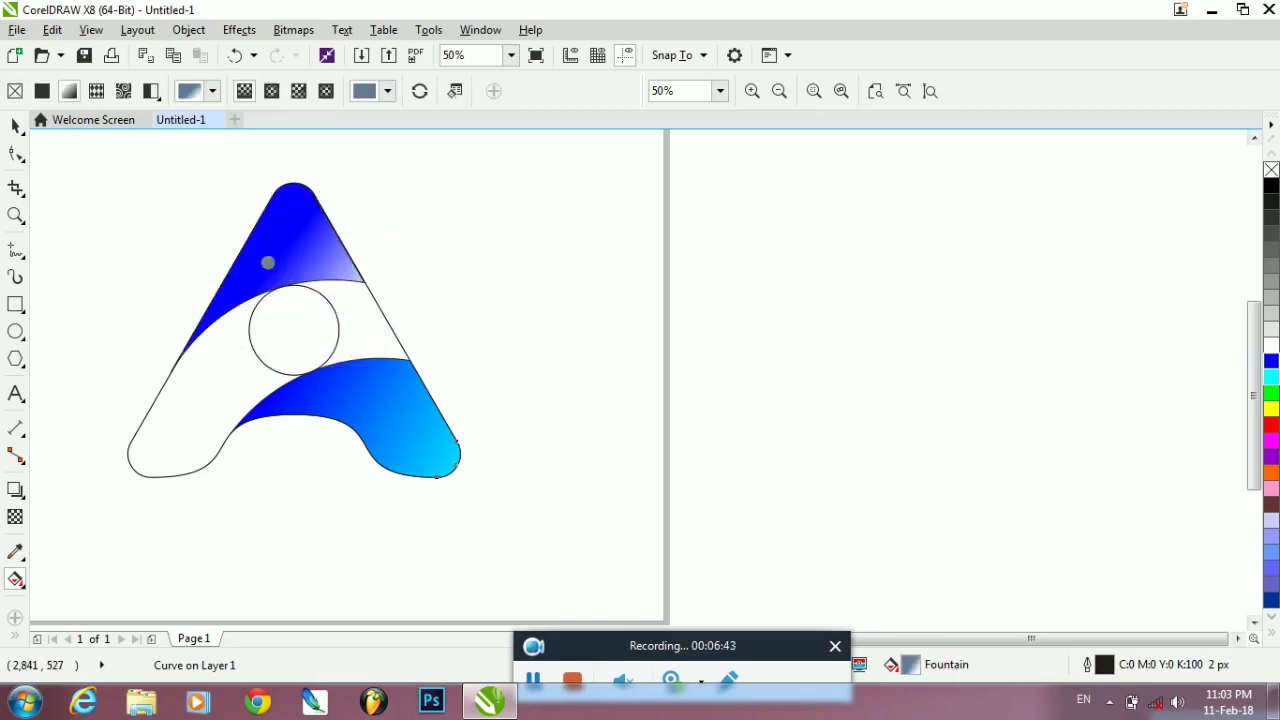
left_click(352, 327)
left_click_drag(1118, 384, 352, 327)
left_click(352, 327)
left_click_drag(270, 265, 240, 235)
left_click_drag(352, 327, 332, 321)
Give the A's middle band an elliptical fountain fill with a yellow centre and a red outer colour
left_click(383, 341)
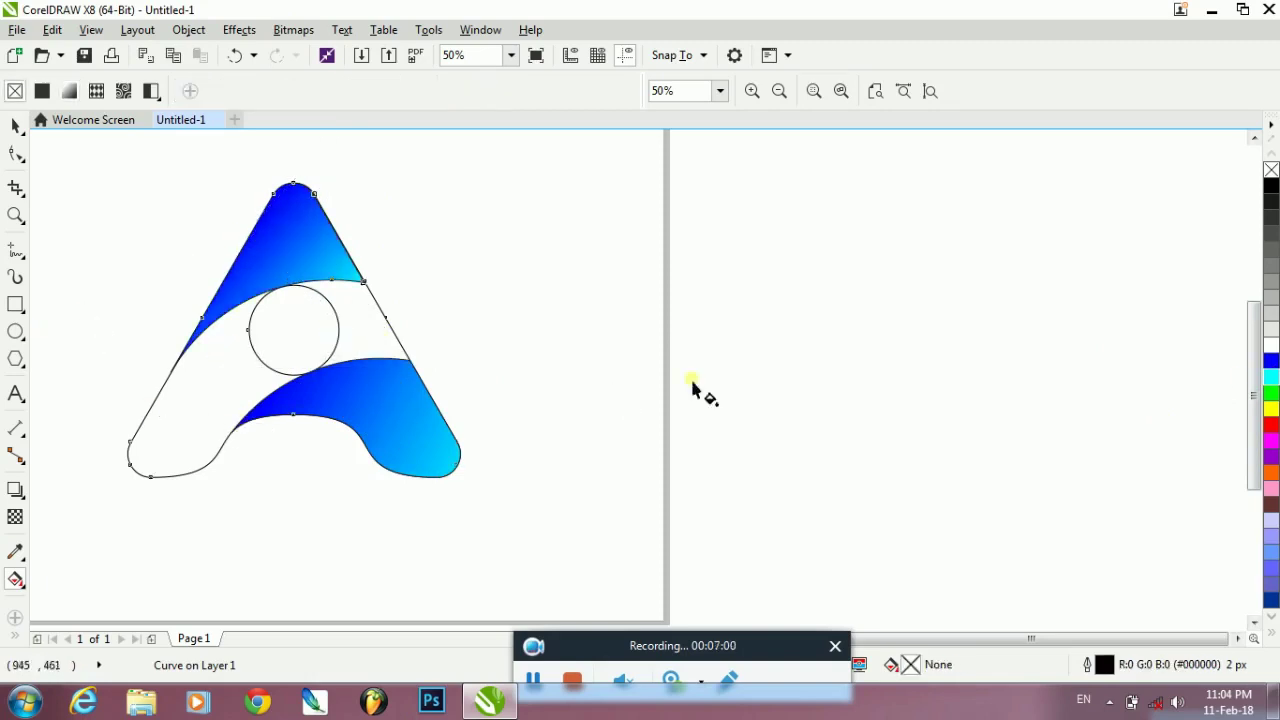
left_click_drag(212, 375, 346, 282)
left_click(1271, 425)
left_click(274, 91)
Reposition and resize the band's elliptical gradient so yellow sits beside the hole and red falls on the left foot
left_click_drag(167, 266, 184, 292)
left_click_drag(346, 282, 421, 294)
left_click_drag(242, 362, 277, 345)
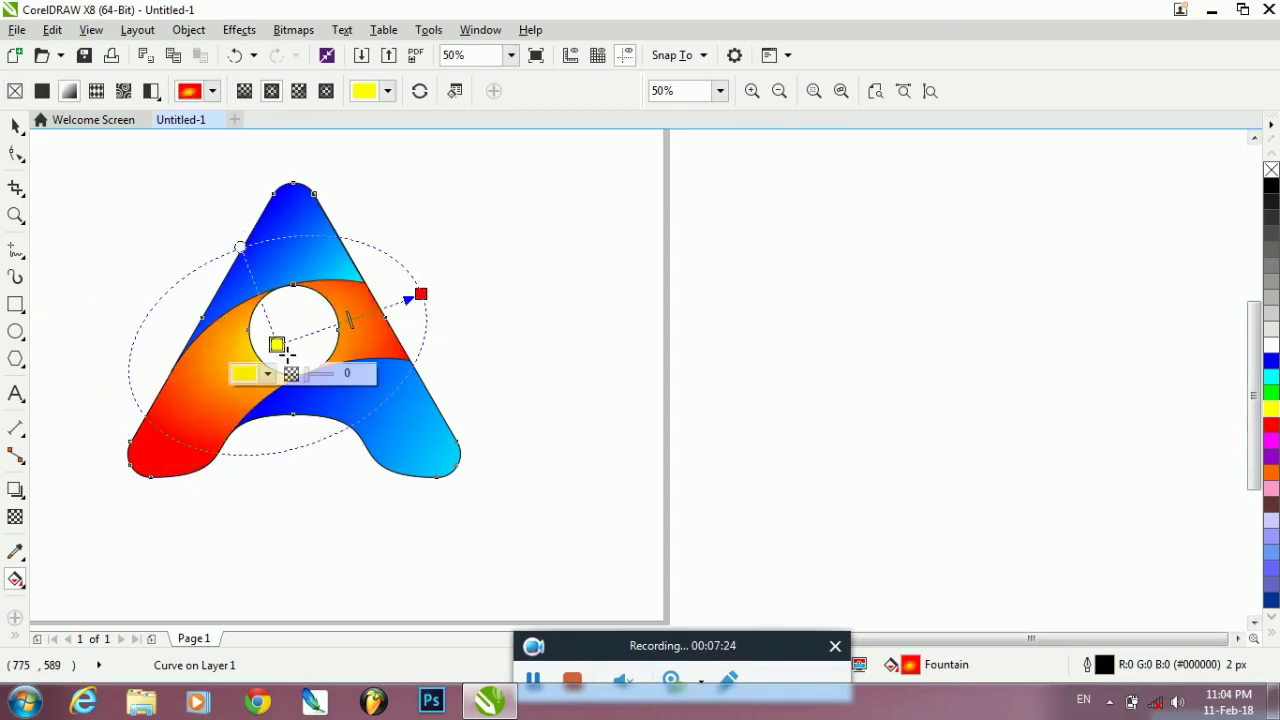
left_click_drag(240, 247, 246, 277)
left_click_drag(421, 294, 433, 226)
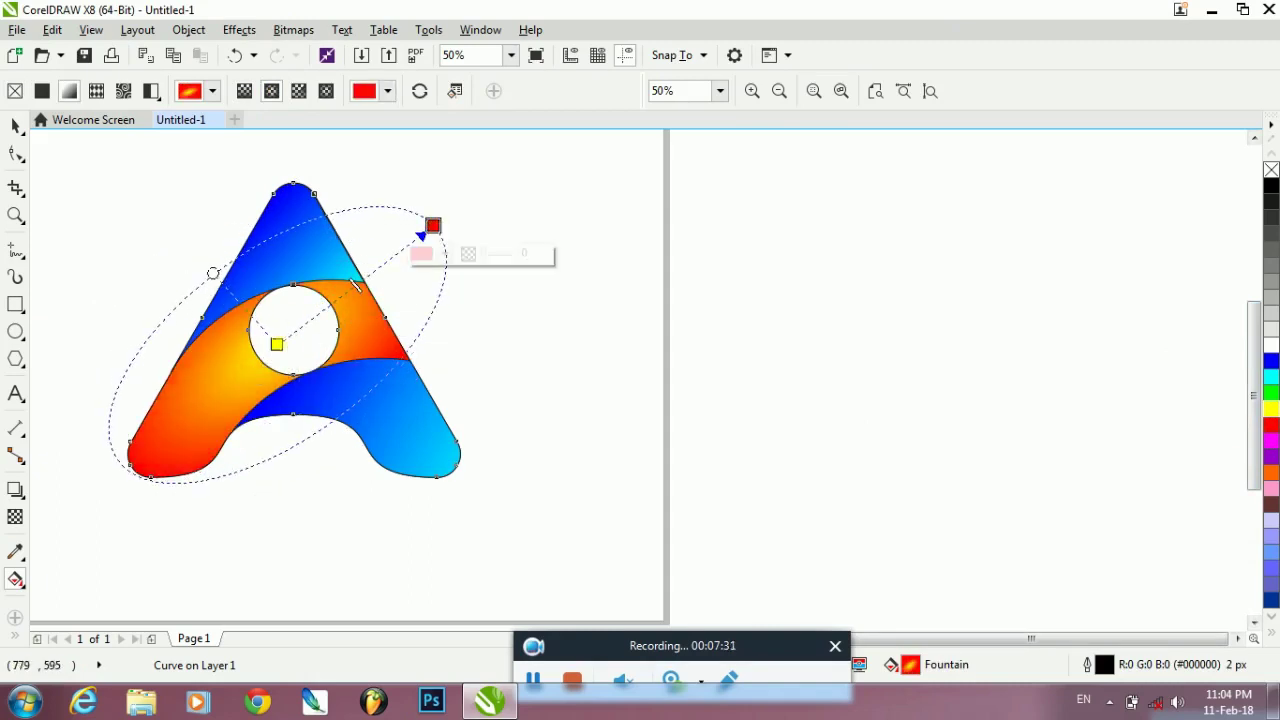
left_click_drag(277, 345, 265, 352)
left_click_drag(432, 226, 443, 228)
left_click_drag(199, 273, 203, 263)
left_click(176, 325)
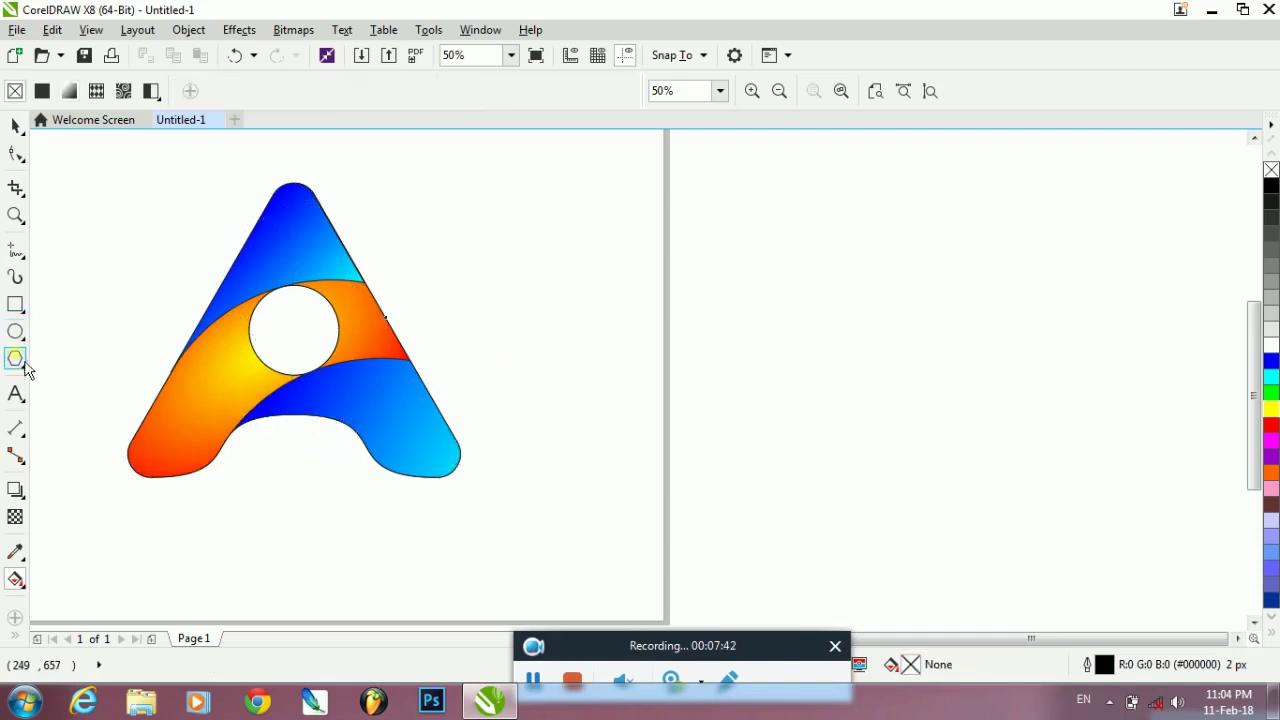
Draw a closed five-sided Pen outline about 392 by 326 px around the band's right part, from the hole past the A's edge
left_click(15, 250)
left_click(66, 309)
left_click_drag(282, 283, 405, 234)
left_click_drag(285, 315, 311, 384)
left_click(318, 390)
left_click(467, 350)
left_click(405, 236)
left_click(206, 419)
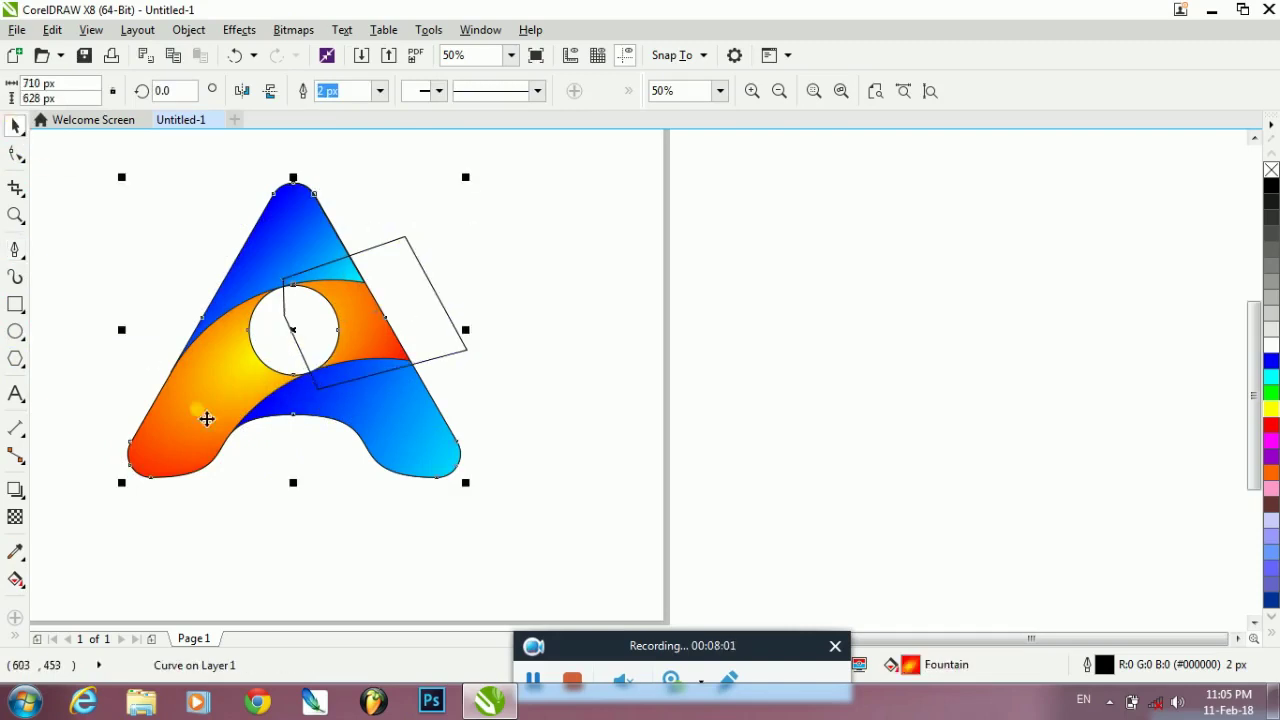
left_click(446, 313)
left_click(210, 398)
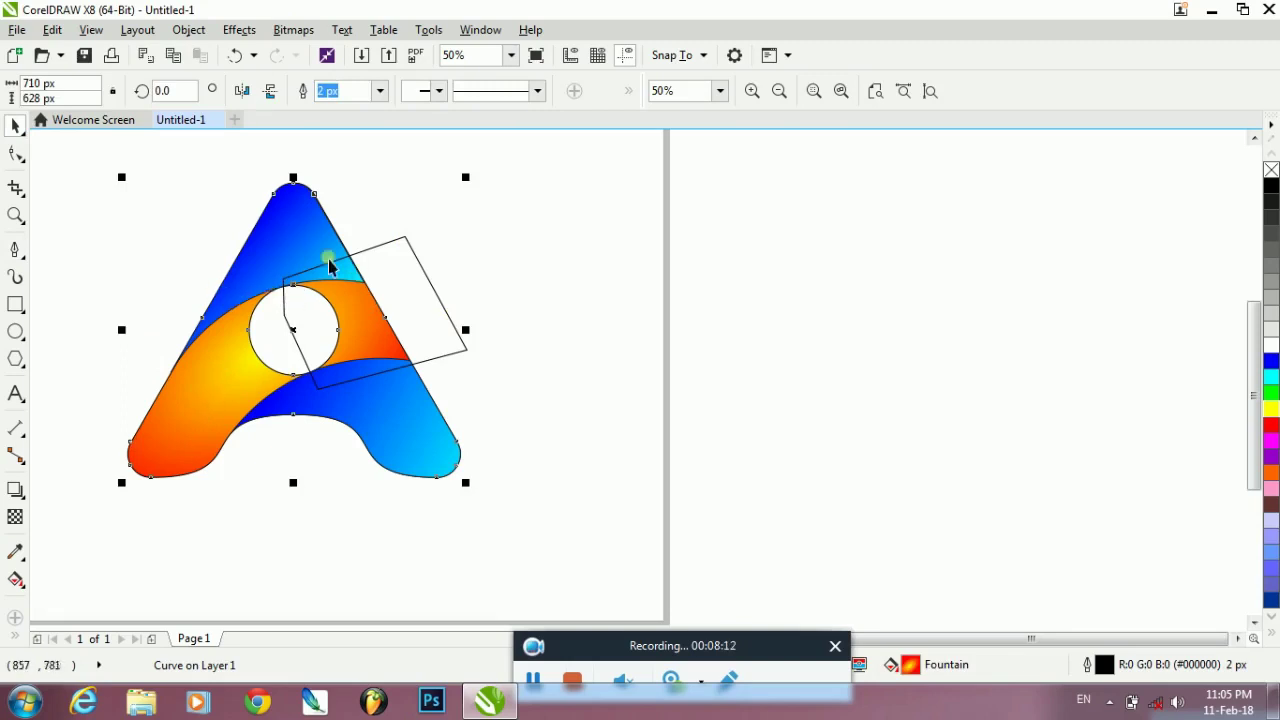
left_click(456, 220)
left_click_drag(427, 276, 451, 273)
left_click_drag(451, 273, 426, 275)
left_click(511, 253)
double_click(239, 392)
Trim the orange band with the five-sided outline and delete the outline
left_click(15, 128)
left_click(614, 341)
left_click(463, 342)
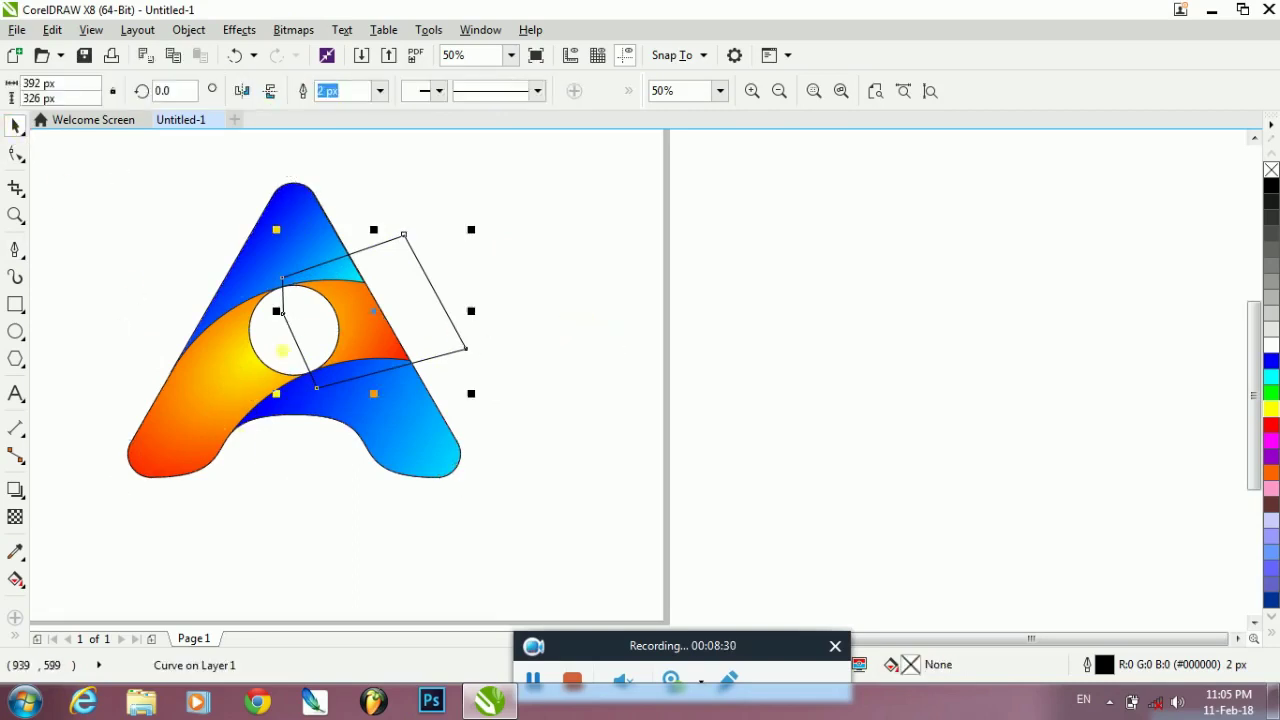
left_click(243, 378, "shift")
left_click(305, 91)
left_click(457, 348)
key("Delete")
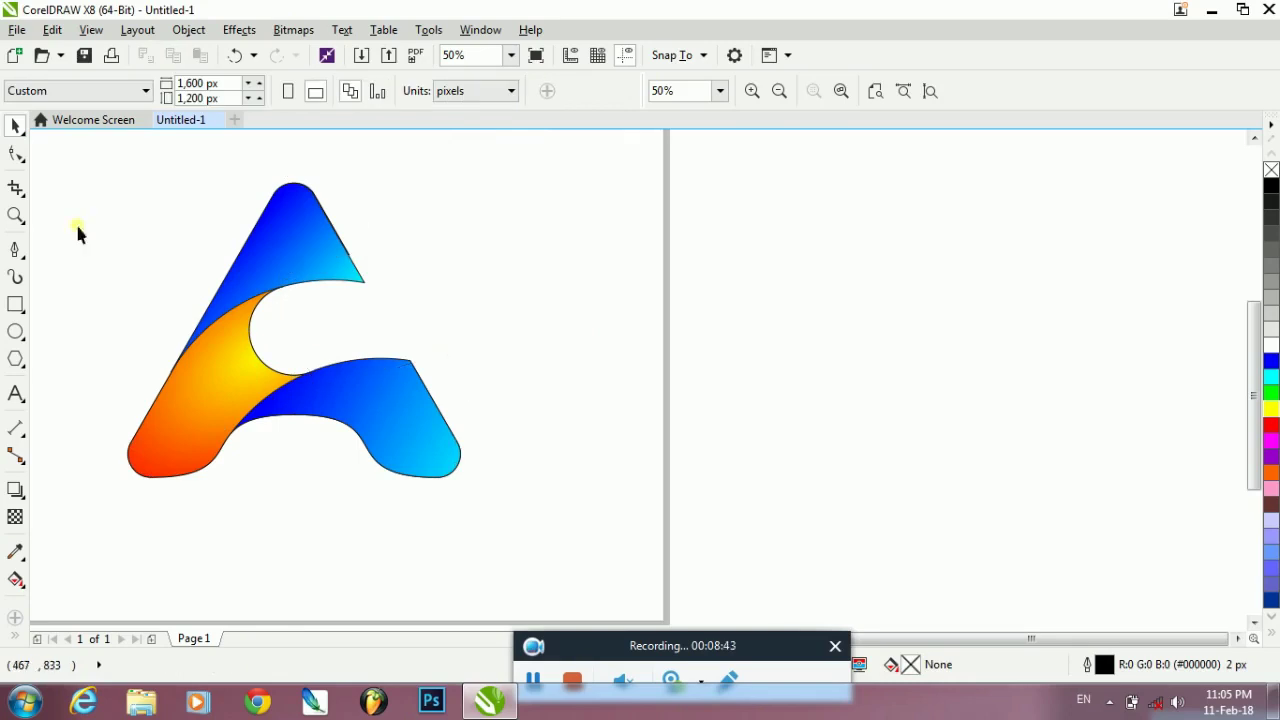
Place a copy of the blue right leg slightly below and right of the original, and remove the copy's fill
left_click_drag(1043, 639, 940, 645)
scroll(645, 388, "up", 1)
left_click(662, 403)
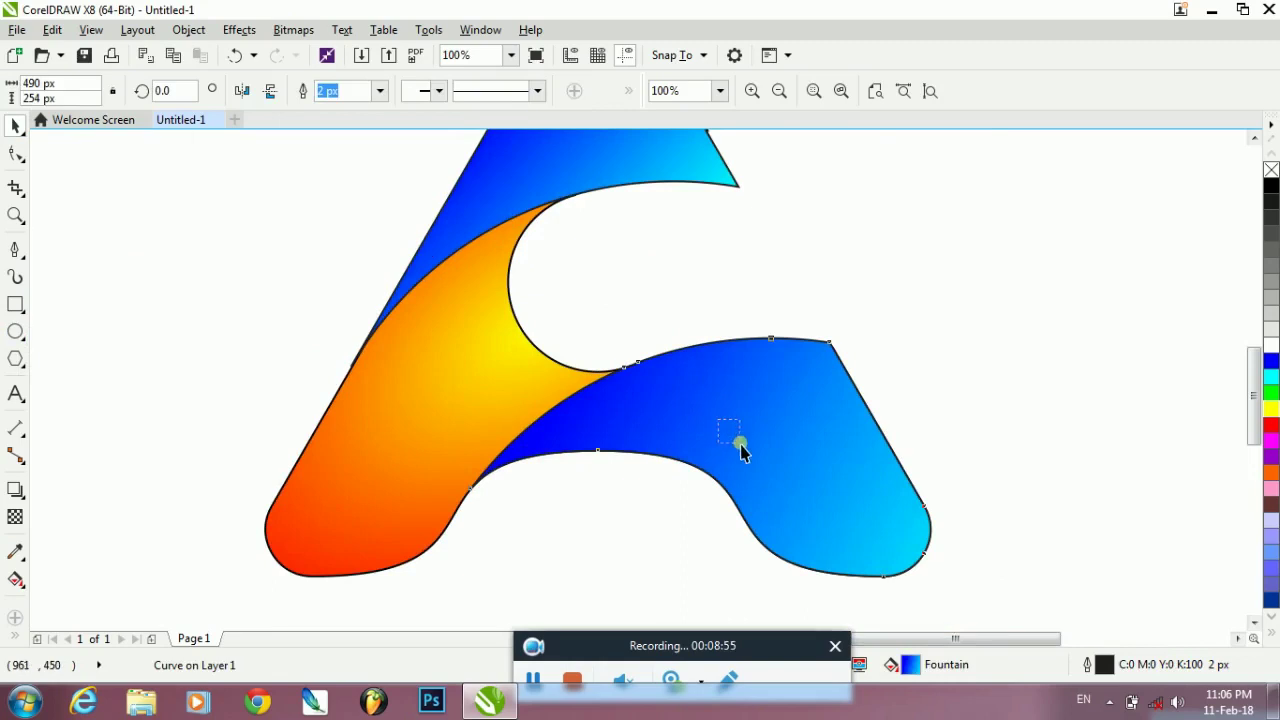
left_click(778, 457)
left_click(787, 505)
left_click(716, 488)
left_click(847, 463)
left_click_drag(703, 459, 749, 456)
left_click(1271, 172)
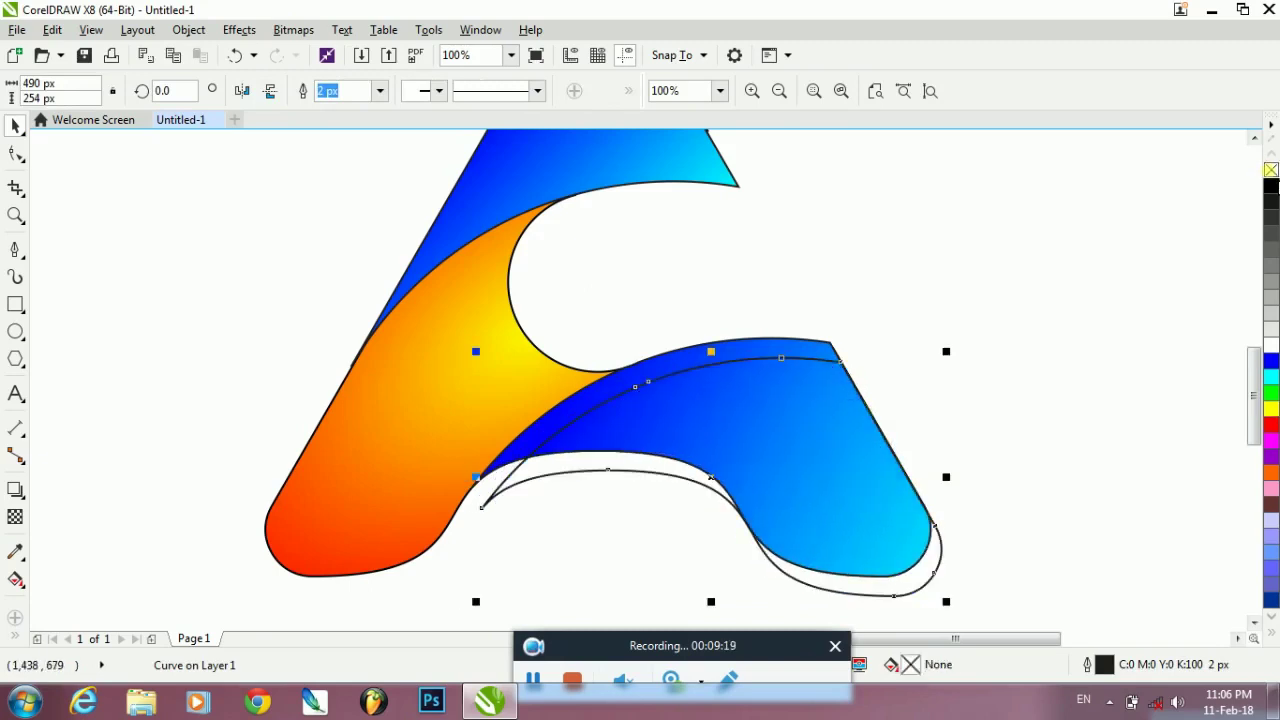
Try moving the unfilled copy's left tip node onto the original leg's tip, and undo it
left_click_drag(481, 508, 470, 488)
left_click(15, 153)
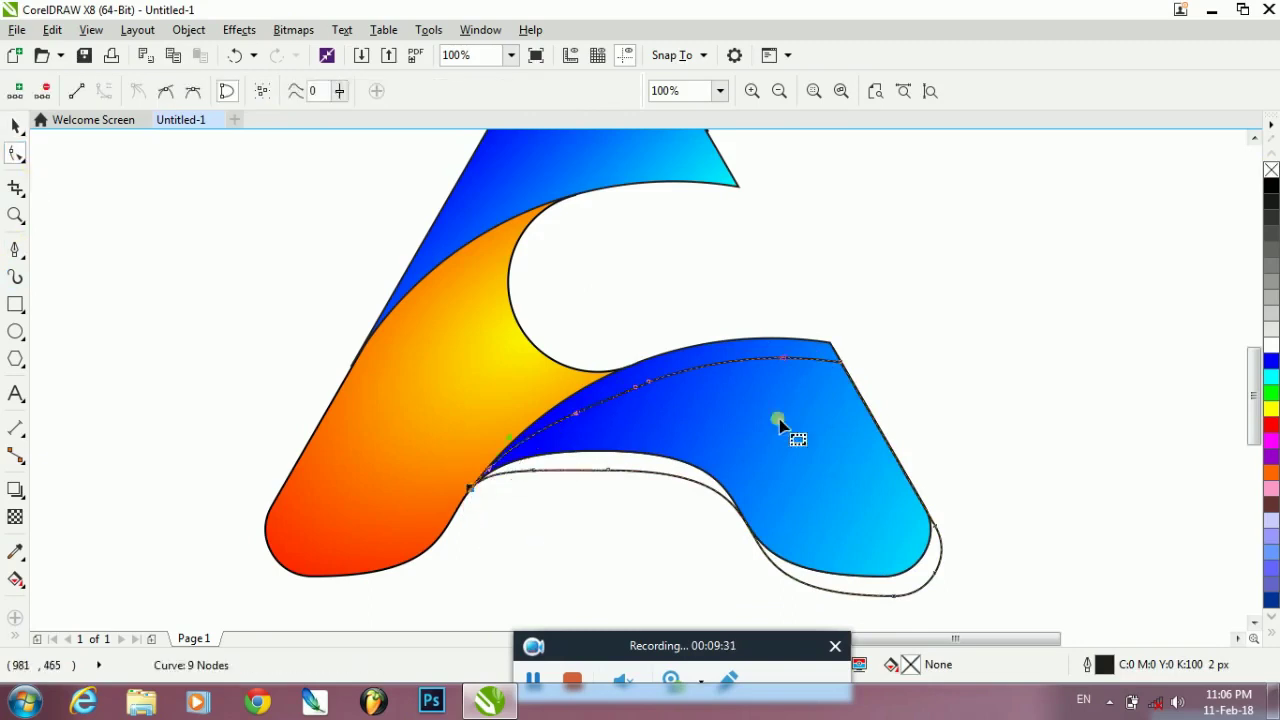
key("ctrl+z")
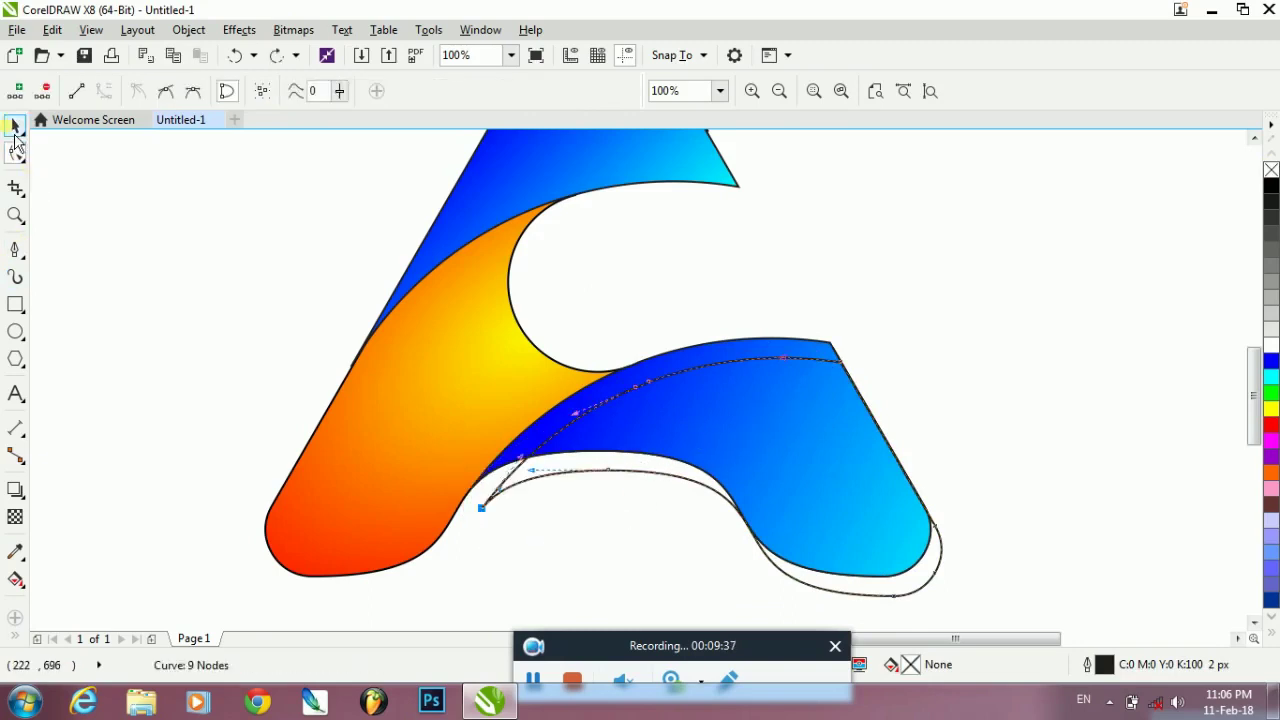
Align the unfilled copy with the original leg's left tip and widen it to 525 px
left_click(15, 125)
left_click_drag(514, 506, 505, 495)
left_click_drag(486, 484, 483, 489)
left_click_drag(923, 475, 966, 482)
Smart-fill the strip between the right leg's upper edge and the copy with blue-grey, and delete the copy
left_click(15, 637)
left_click(46, 536)
left_click(763, 348)
left_click(16, 126)
left_click_drag(543, 480, 581, 524)
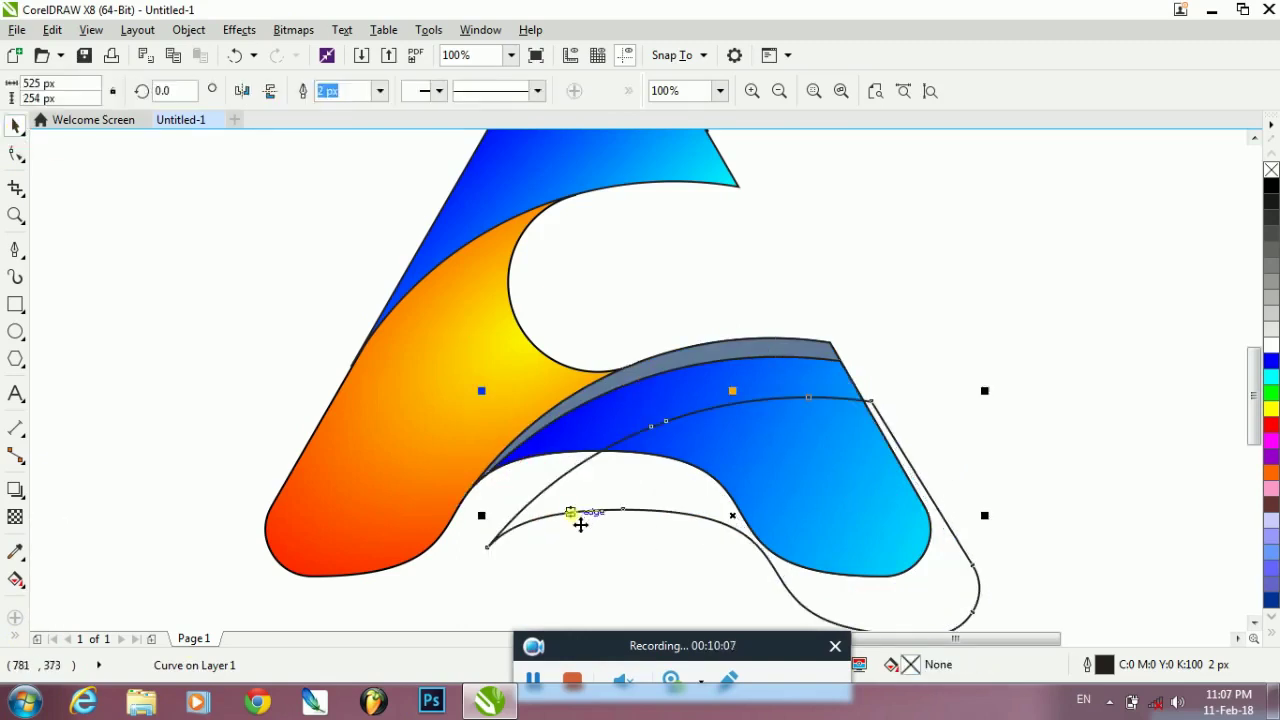
key("Delete")
Try nudging the A's top section upward, and undo it
left_click(587, 191)
left_click_drag(1255, 411, 1255, 397)
left_click(701, 236)
left_click(613, 194)
left_click_drag(1257, 377, 1257, 338)
left_click(587, 332)
left_click(602, 353)
left_click(605, 352)
key("Up")
key("ctrl+z")
Place a copy of the top section slightly above the original and narrow it to 395 px
left_click(690, 364, "shift")
left_click(747, 369)
left_click(647, 402)
left_click(960, 354)
left_click(600, 380)
mouse_move(600, 380)
left_mouse_down()
mouse_move(603, 362)
mouse_move(581, 356)
mouse_move(597, 372)
left_mouse_up()
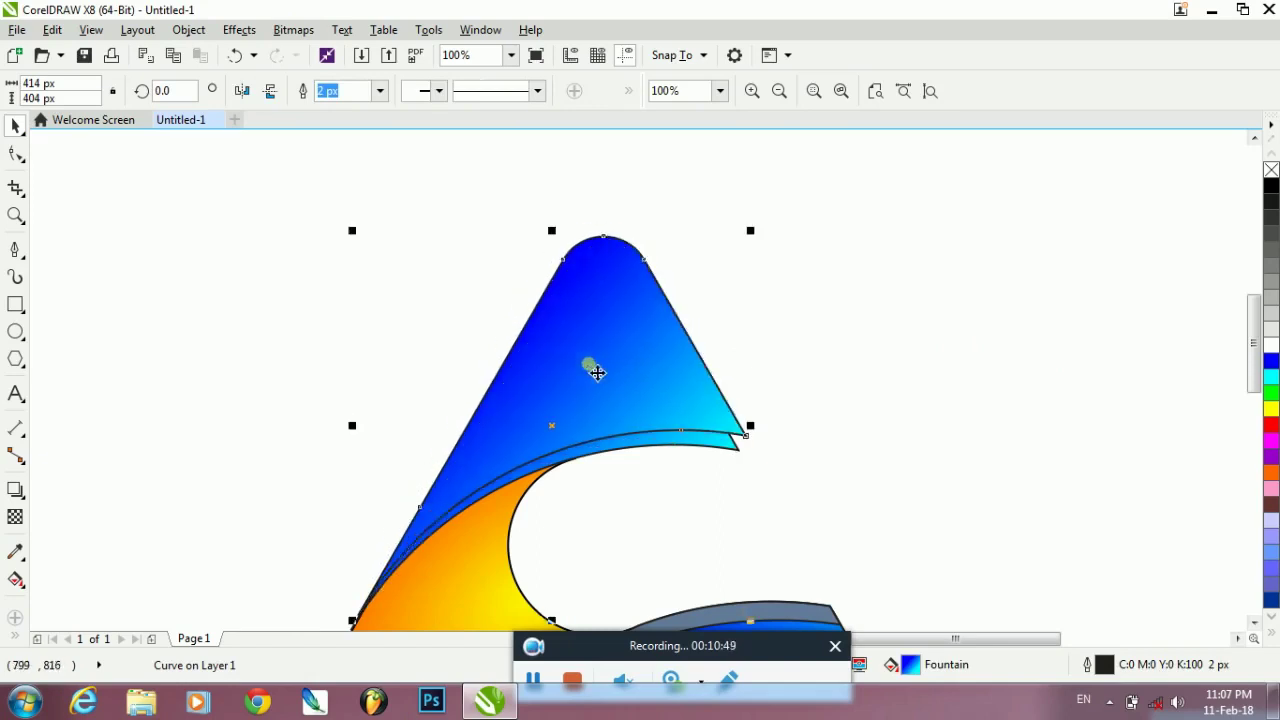
left_click_drag(744, 434, 729, 433)
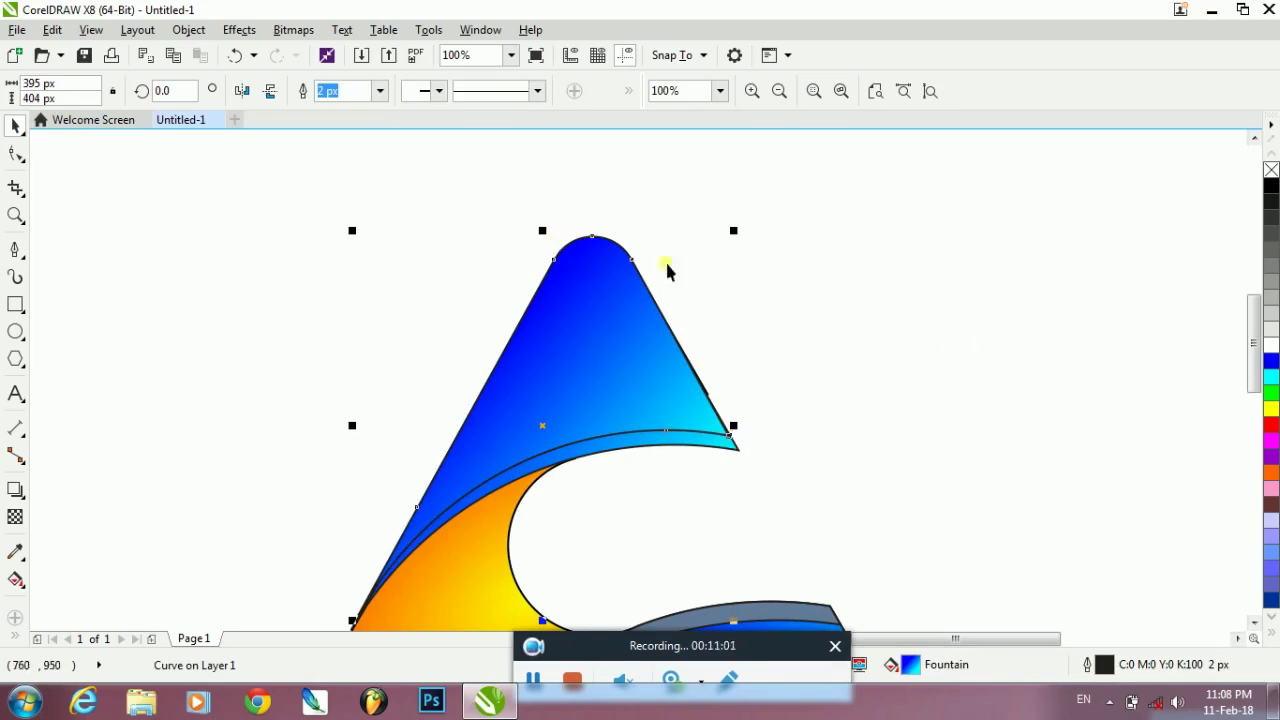
left_click_drag(489, 451, 508, 457)
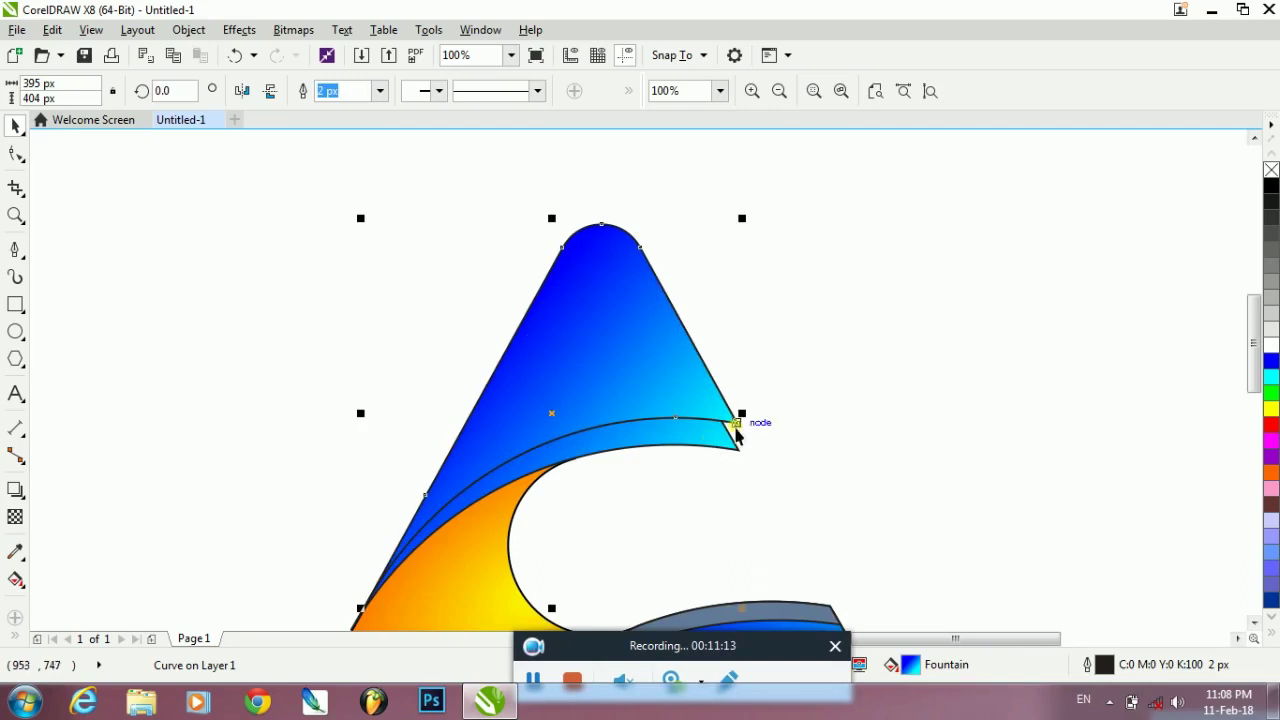
Give the top section's copy a black hairline outline and remove its fill
right_click(1271, 170)
right_click(1271, 186)
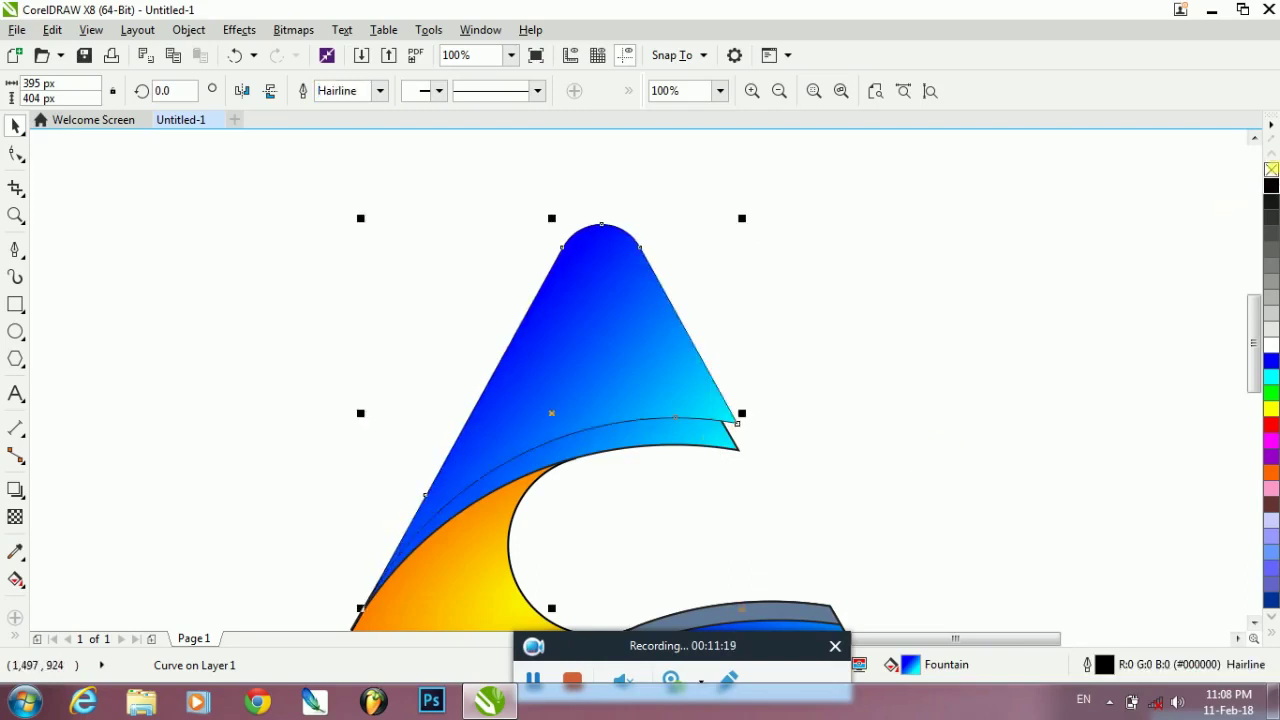
left_click(1271, 170)
Smart-fill the strip between the copy's curve and the top section's lower edge with blue-grey, and delete the copy
left_click(15, 580)
left_click(47, 540)
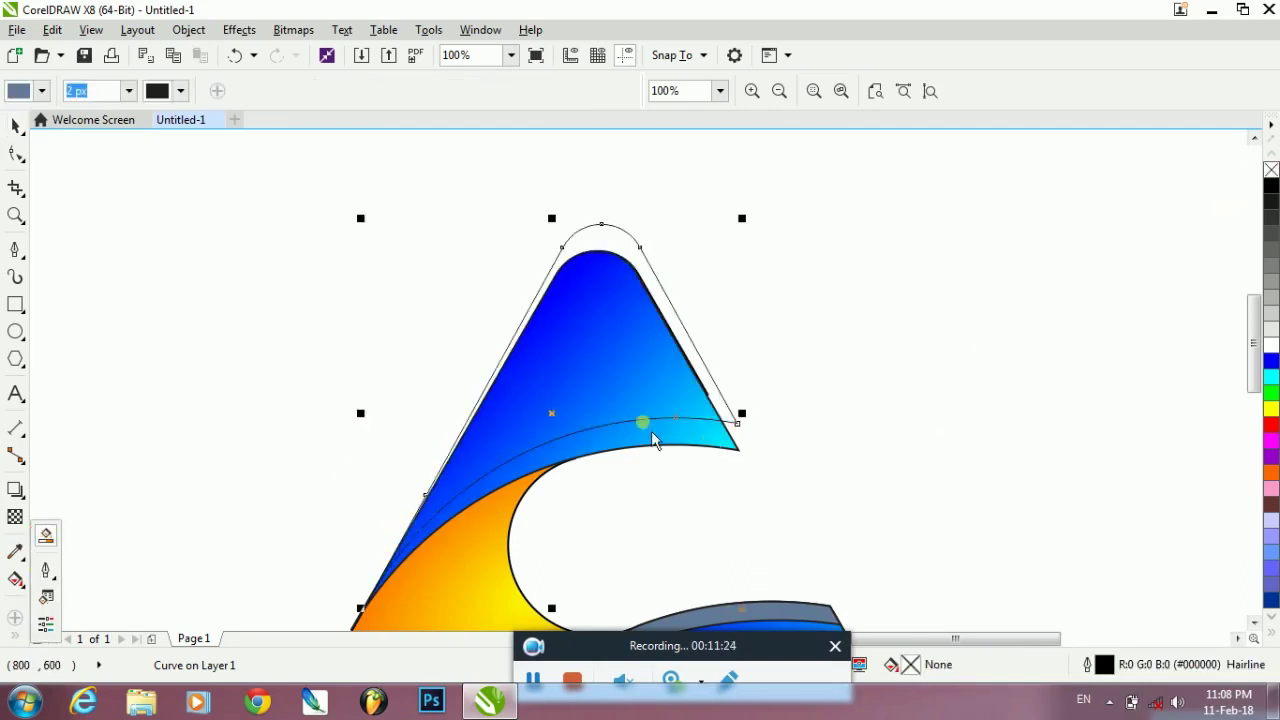
left_click(650, 443)
left_click(15, 126)
left_click(664, 284)
left_click(664, 288)
key("Delete")
Remove the outline from all the shapes of the A
scroll(663, 297, "down", 1)
left_click_drag(425, 228, 822, 634)
right_click(1272, 186)
right_click(1271, 170)
left_click(772, 304)
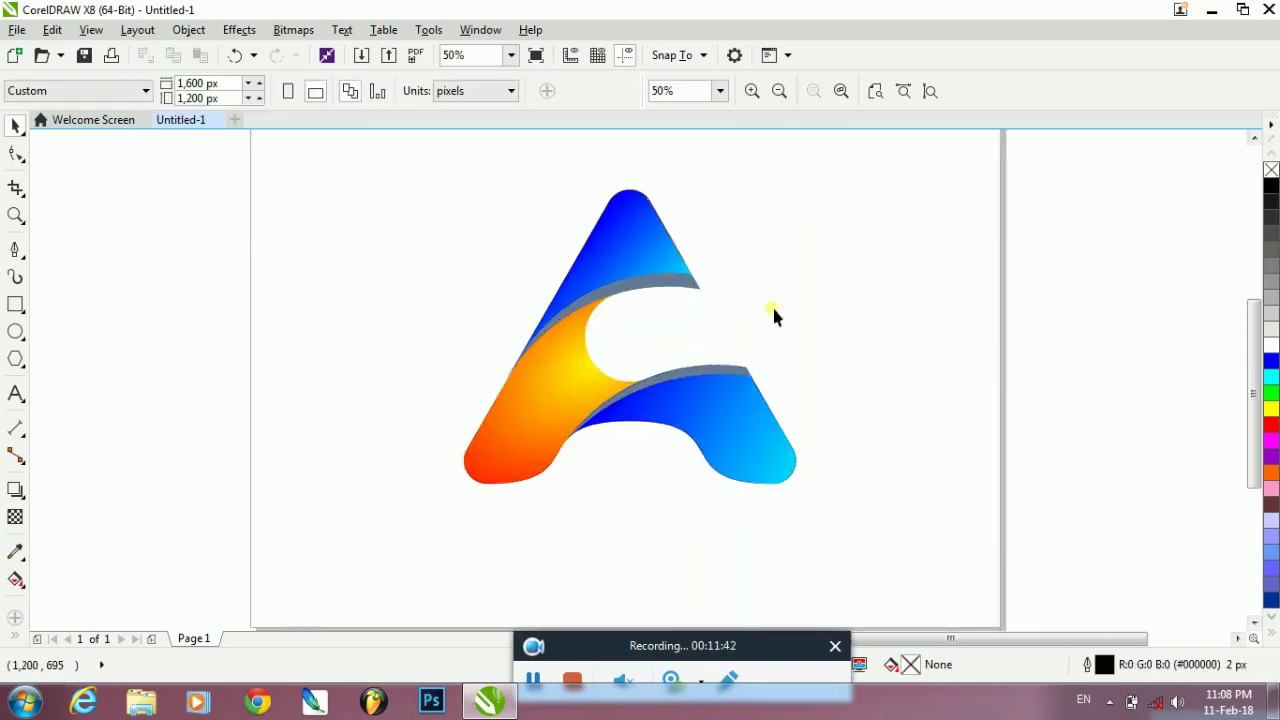
Apply a linear fountain fill along the blue-grey strip below the top section
scroll(677, 257, "up", 2)
left_click(675, 294)
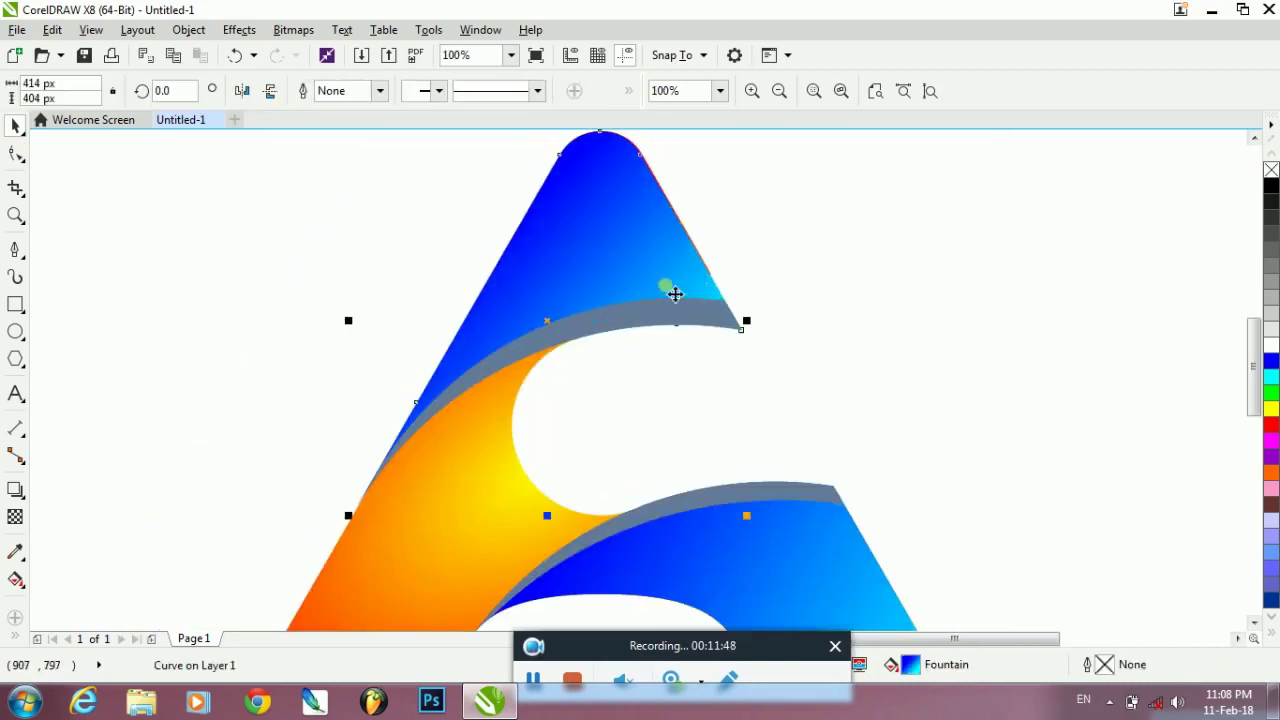
left_click(555, 290)
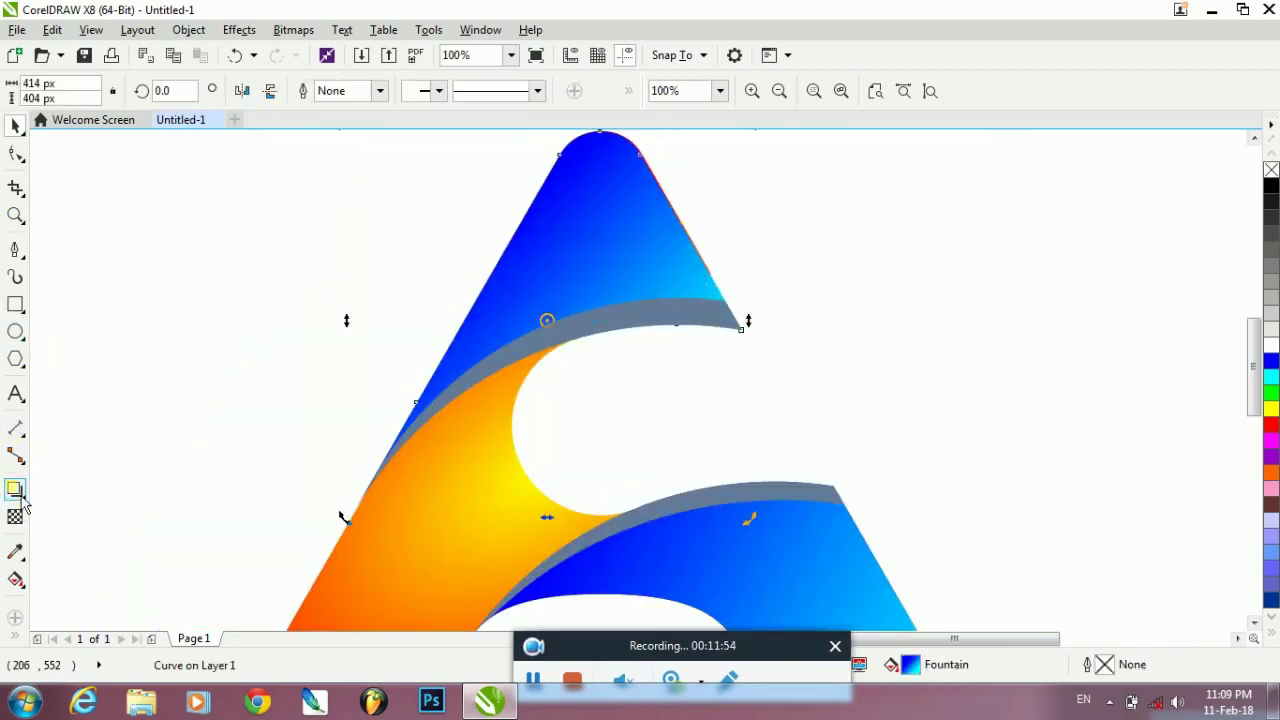
left_click(15, 579)
left_click(664, 313)
left_click_drag(555, 327, 647, 312)
Colour the upper strip's gradient cyan at its left end and blue at its right end, and reposition both gradient ends
left_click(1271, 361)
left_click(1271, 377)
left_click(1271, 558)
left_click(1271, 577)
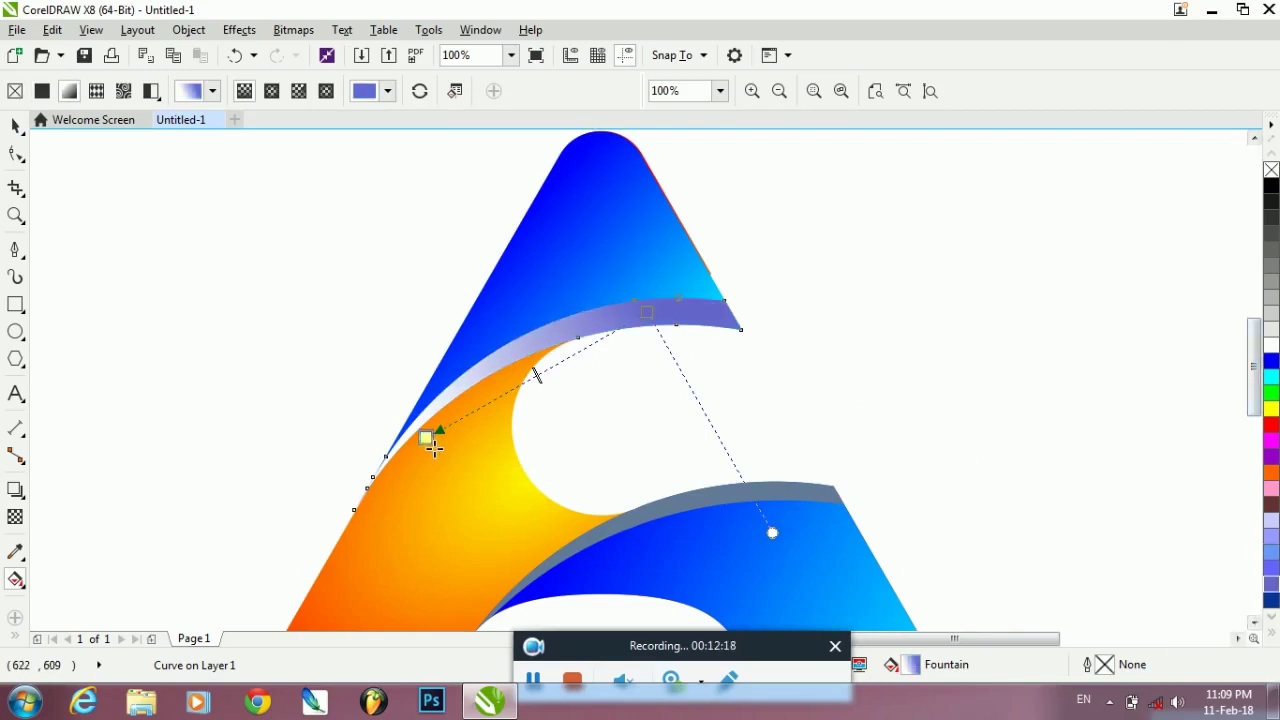
left_click(1271, 377)
left_click_drag(653, 318, 706, 314)
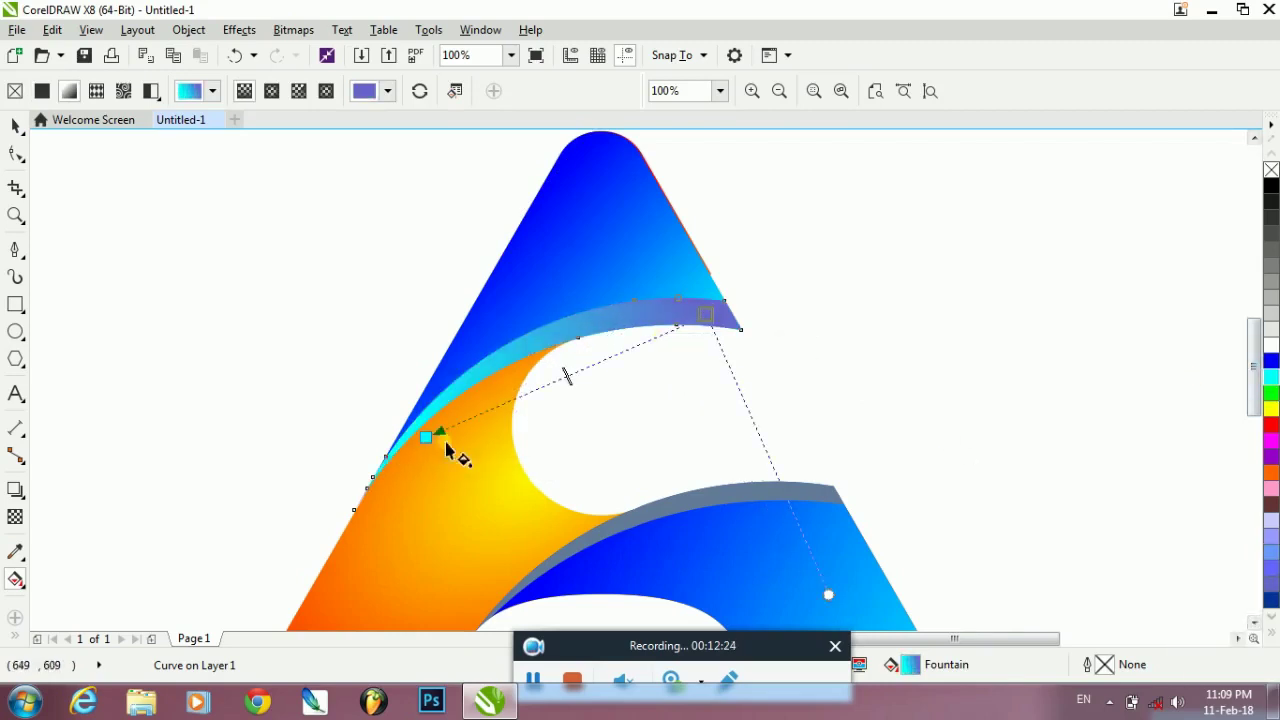
left_click(1271, 361)
left_click_drag(706, 314, 800, 326)
left_click_drag(426, 437, 374, 403)
Apply a linear fountain fill from cyan to blue along the blue-grey strip above the right leg
left_click(668, 512)
left_click_drag(668, 512, 807, 457)
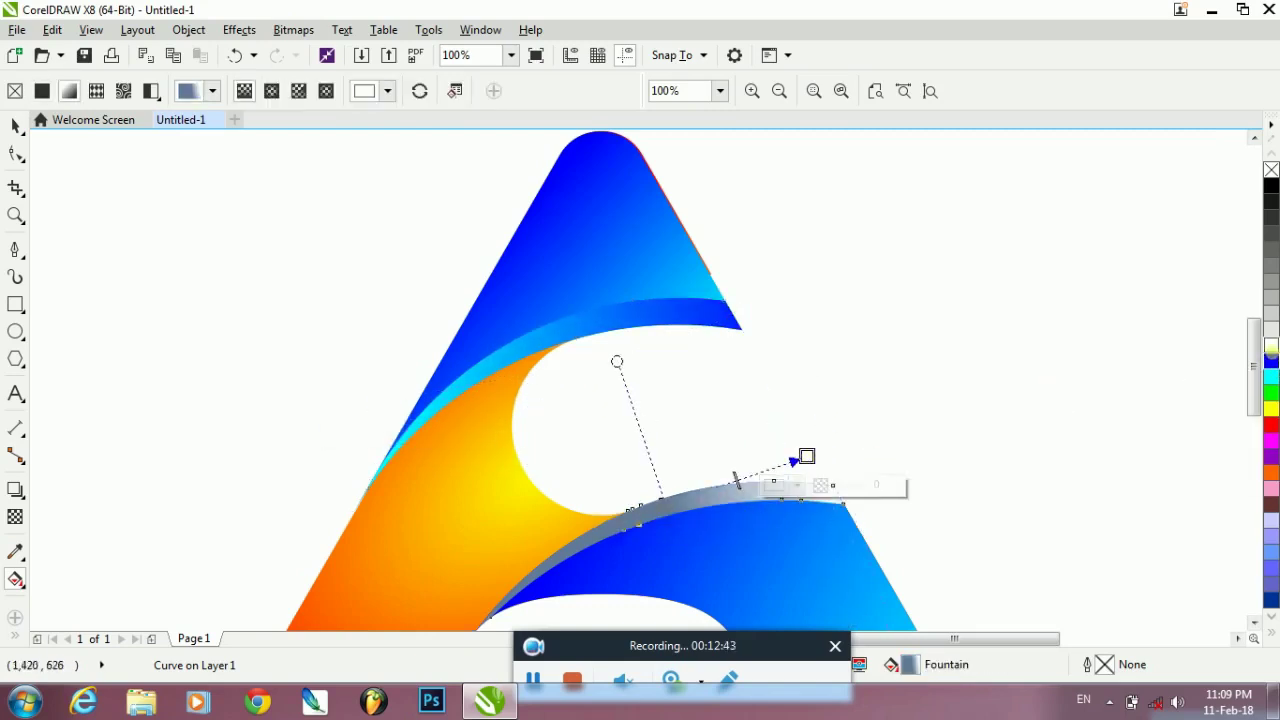
left_click(664, 503)
left_click(1271, 377)
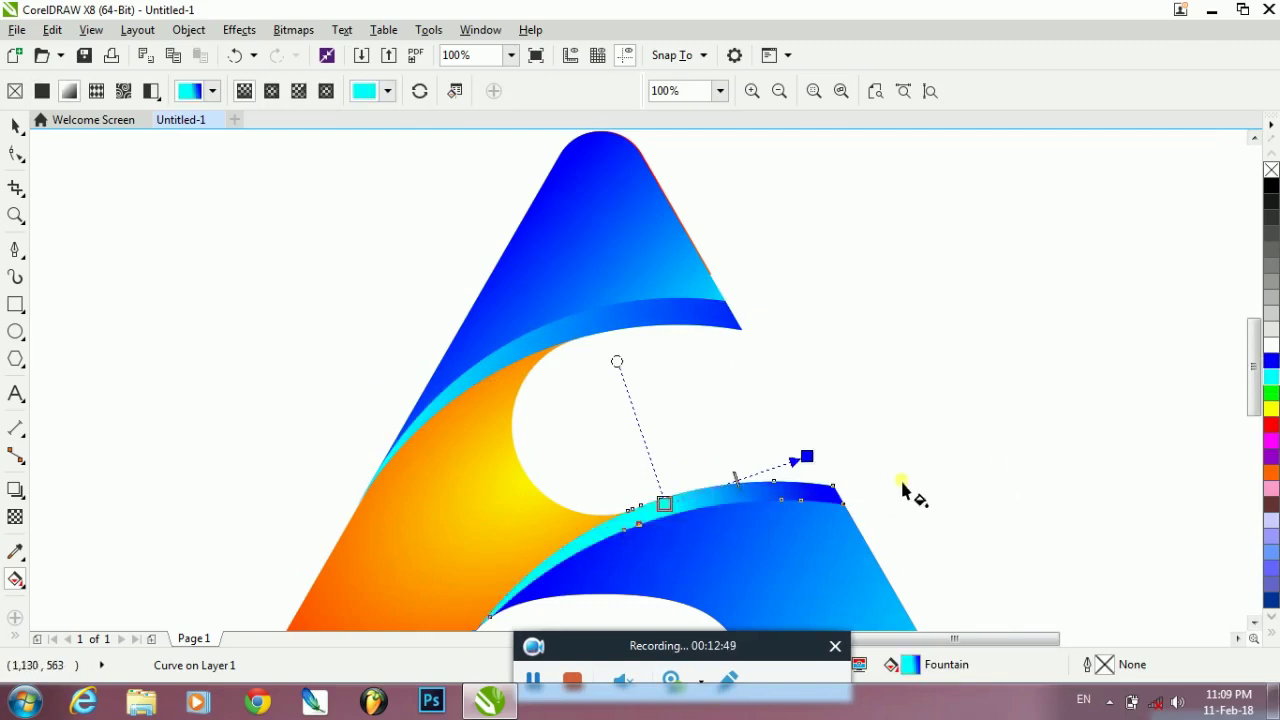
Lengthen the lower strip's gradient by moving its cyan end toward the strip's left tip and raising its blue end
scroll(901, 482, "down", 1)
left_click_drag(783, 493, 732, 555)
left_click_drag(853, 467, 854, 412)
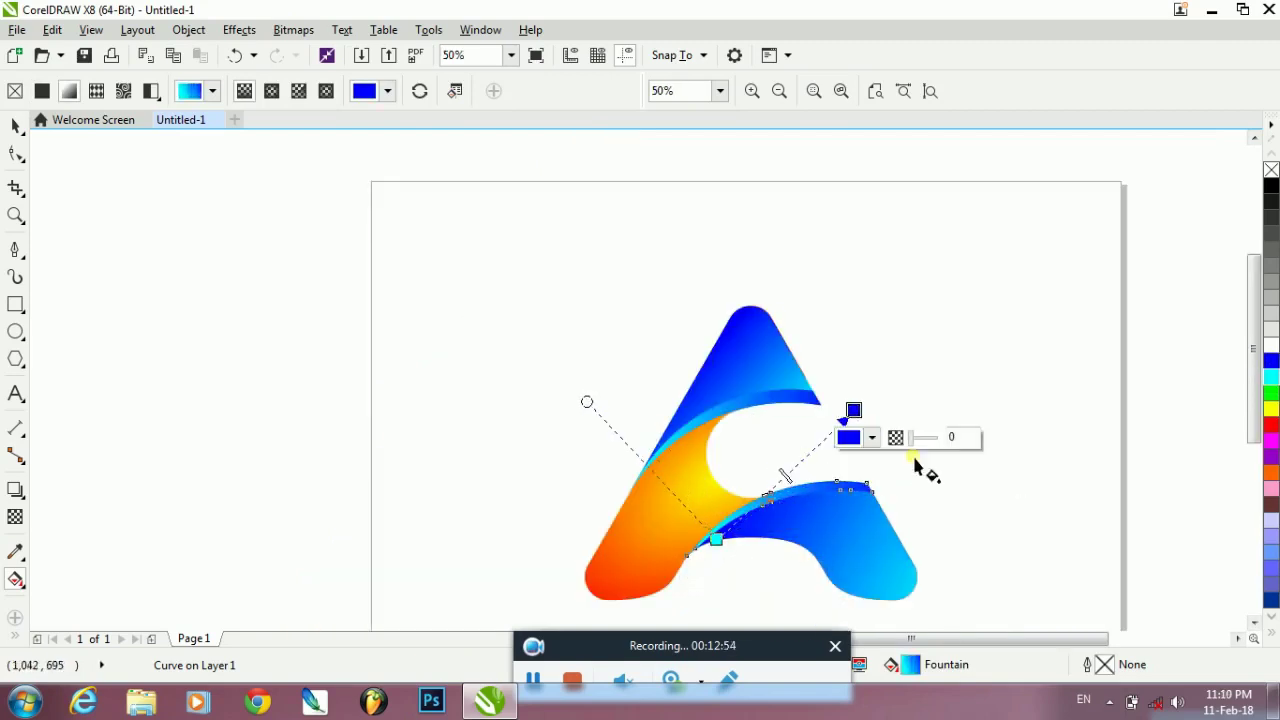
left_click(903, 503)
Inspect the curve nodes of the blue top section and the orange section behind it along the logo's edges
scroll(792, 405, "up", 2)
key("F10")
left_click(862, 300)
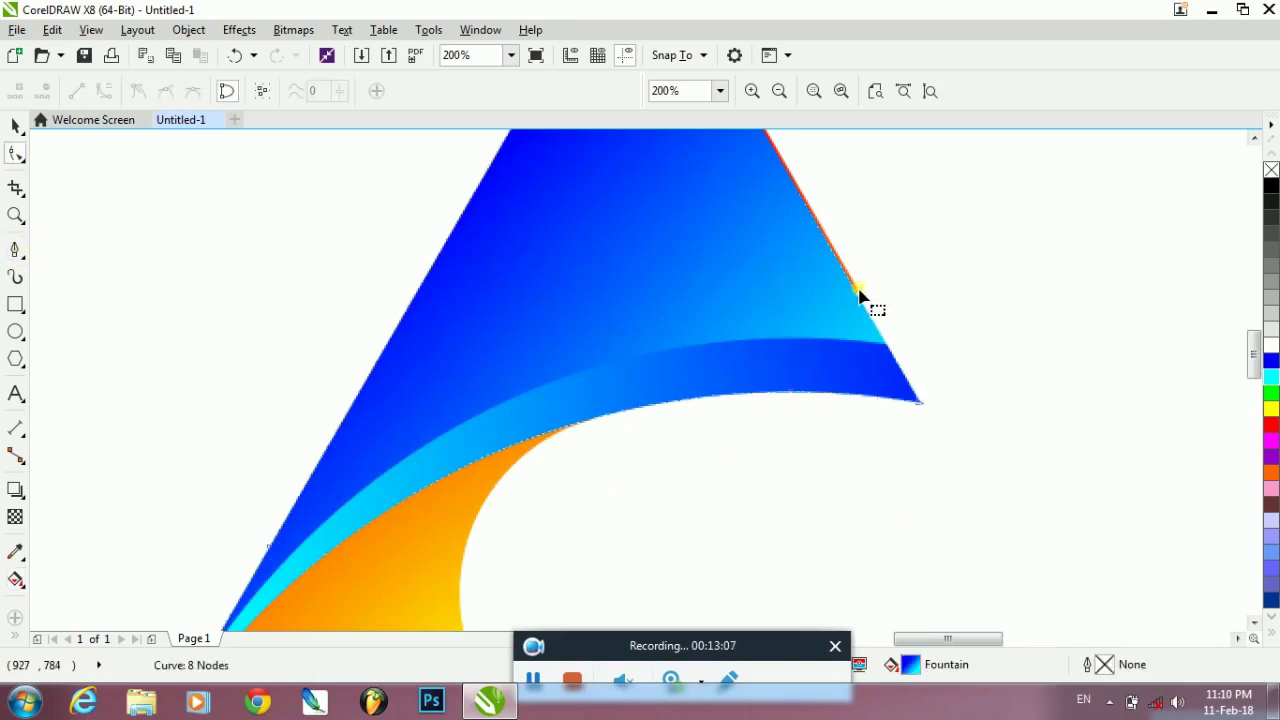
scroll(857, 320, "down", 1)
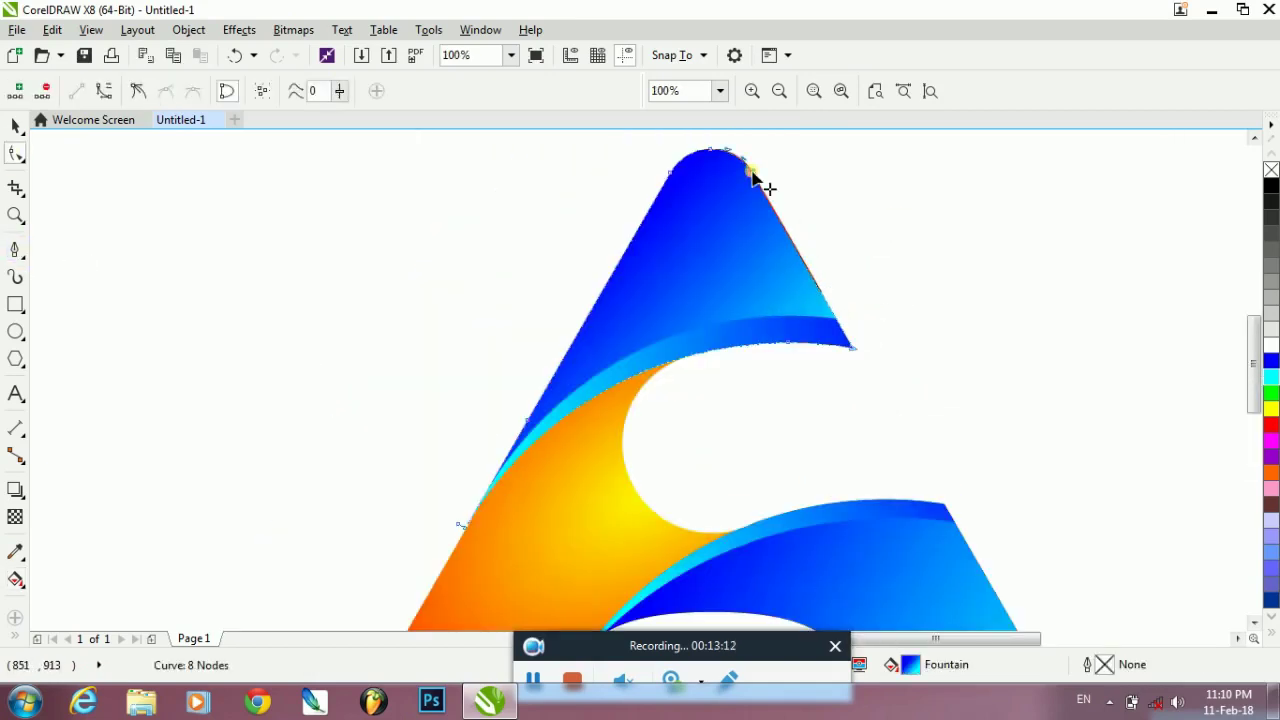
left_click(633, 397)
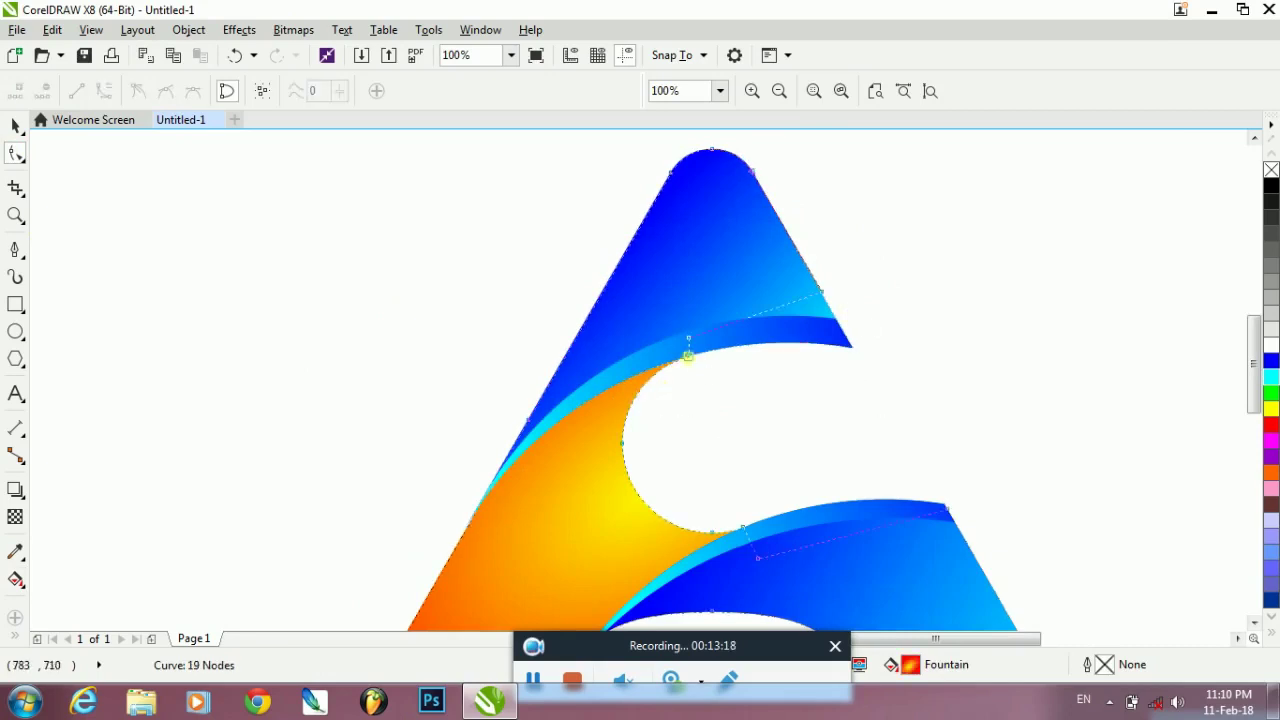
scroll(870, 262, "down", 2)
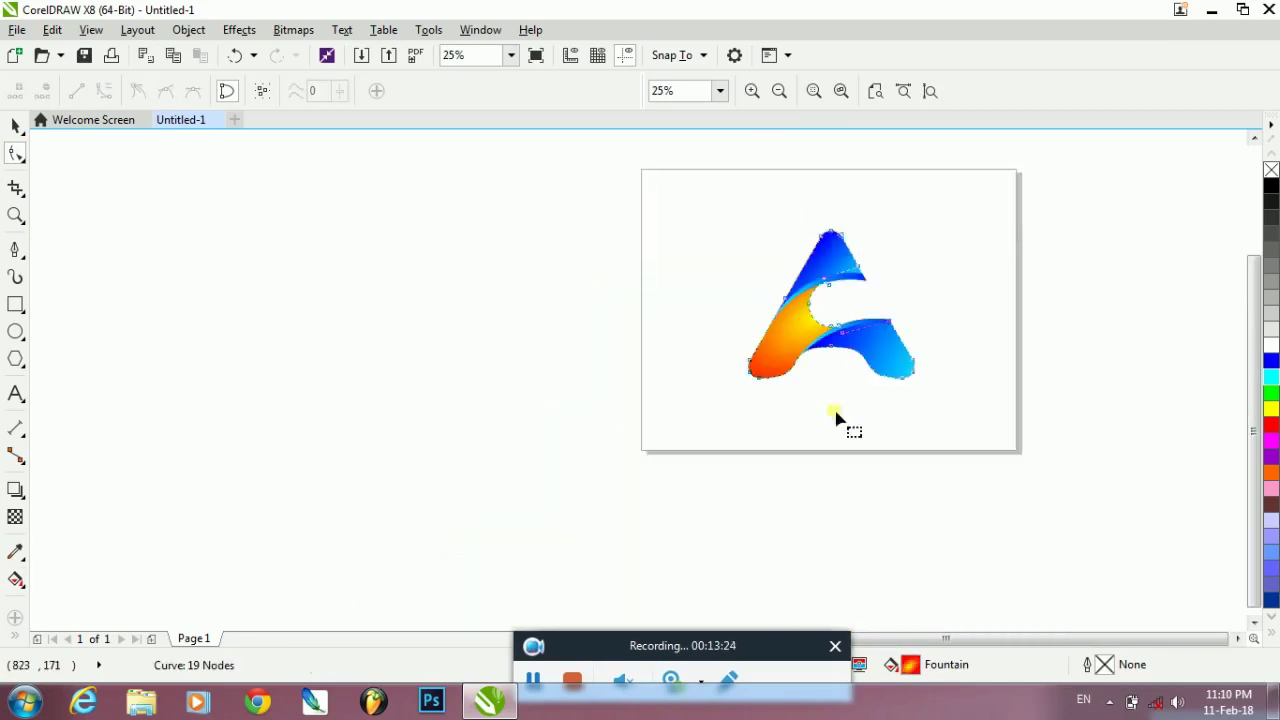
Group all the logo pieces and enlarge the grouped logo to about 973 × 860 px
left_click(15, 125)
left_click_drag(726, 211, 950, 410)
right_click(906, 374)
left_click(966, 334)
left_click(987, 318)
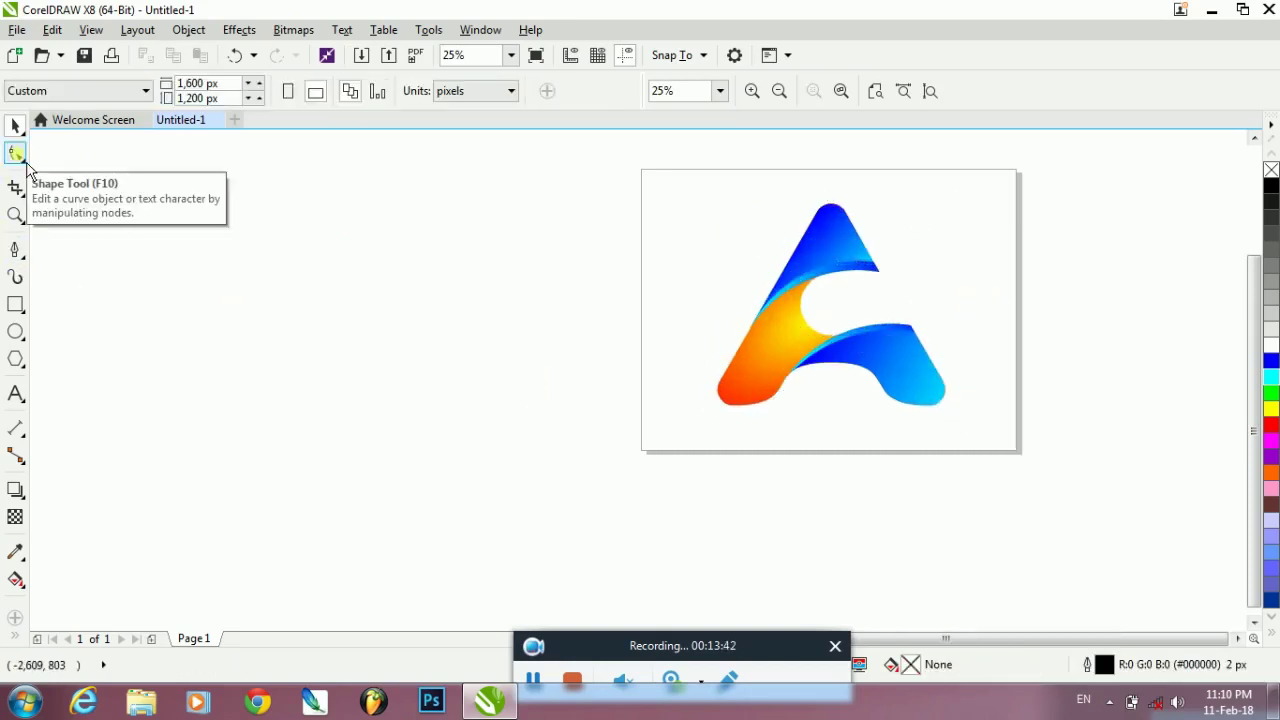
Draw a background rectangle about 1,616 × 1,220 px over the page, nudge it into position and order it behind the logo
left_click(16, 304)
left_click_drag(641, 170, 1019, 453)
left_click(16, 125)
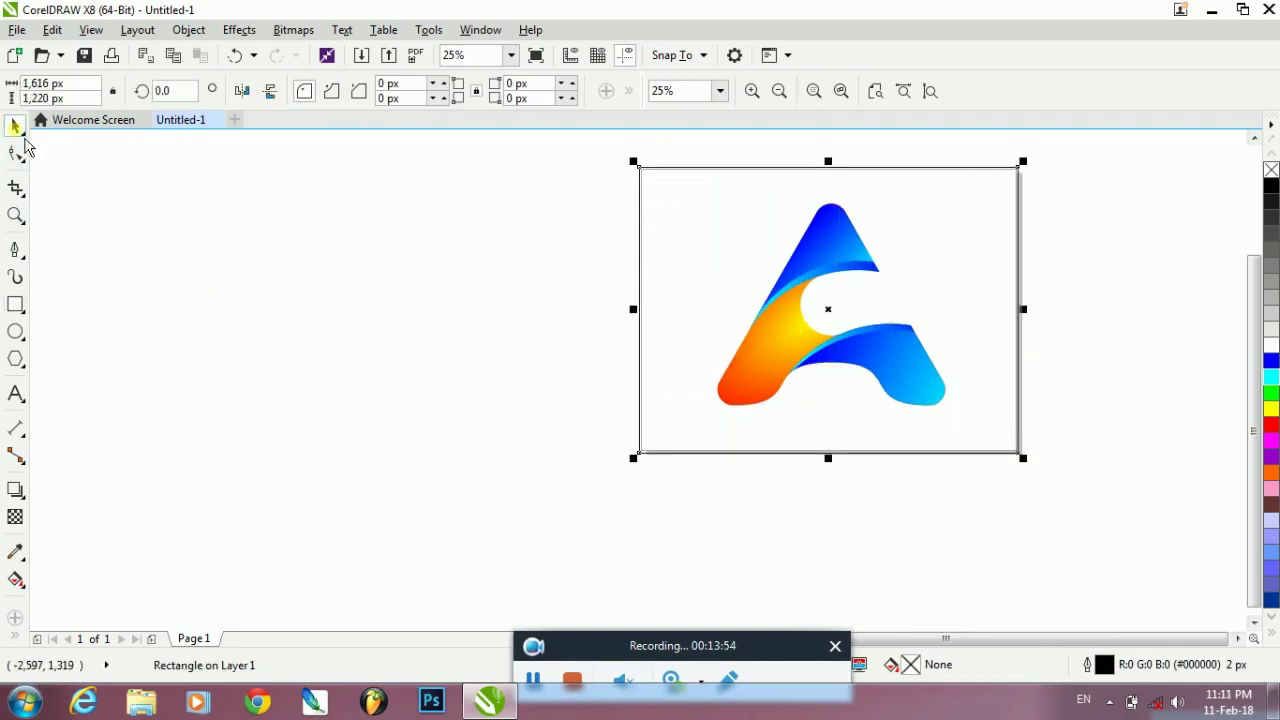
left_click(775, 302)
right_click(920, 394)
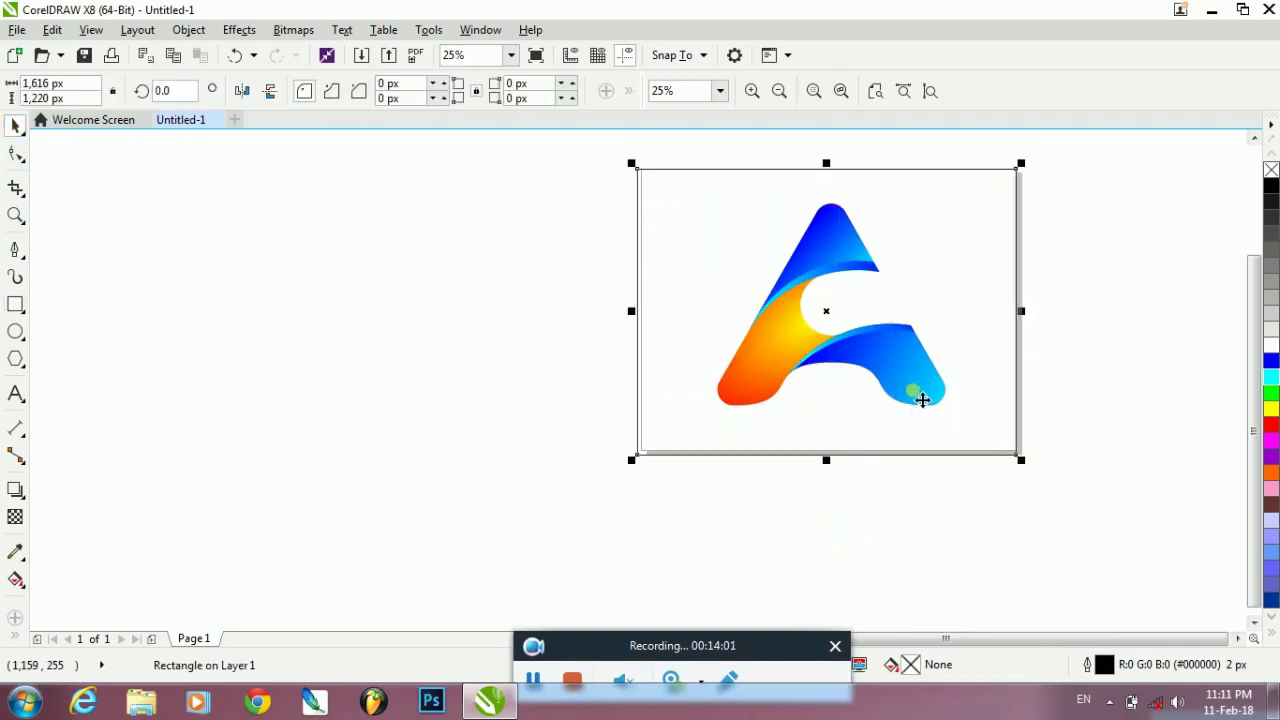
mouse_move(970, 470)
left_click(809, 496)
Move the grouped logo toward the left half of the page and scale it down proportionally
left_click(893, 366)
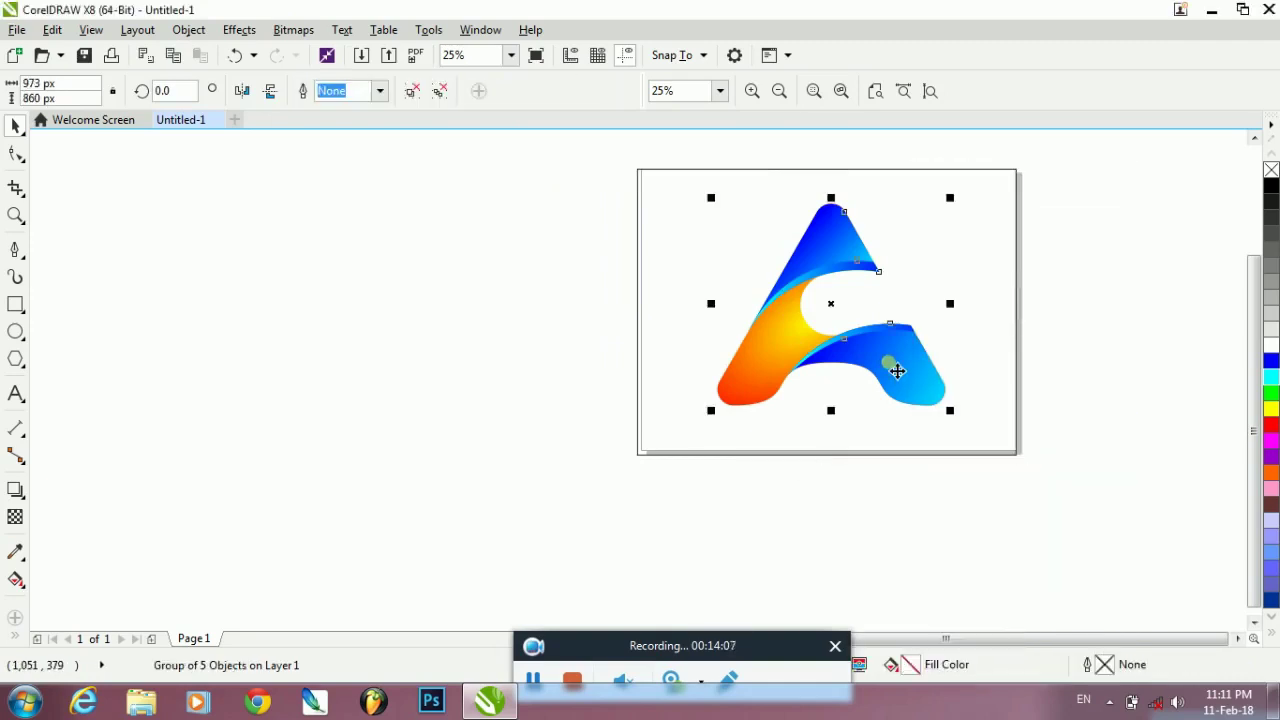
left_click_drag(893, 366, 837, 367)
mouse_move(889, 409)
left_mouse_down()
mouse_move(865, 402)
mouse_move(876, 406)
left_mouse_up()
Apply an elliptical fountain fill to the background rectangle
left_click(936, 328)
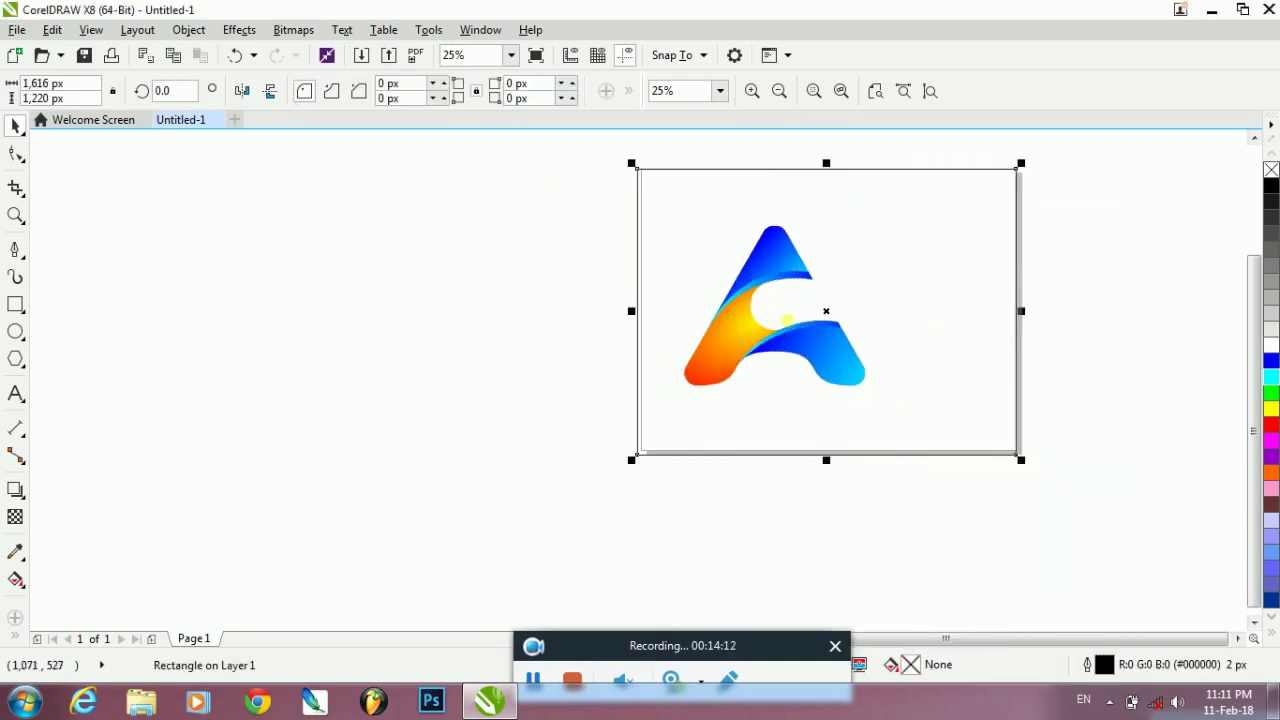
left_click(16, 580)
left_click_drag(851, 294, 992, 379)
left_click(270, 91)
Move the background gradient's light centre to the page's middle and stretch its dark grey end beyond the page edges
left_click_drag(923, 337, 817, 297)
left_click_drag(891, 140, 909, 117)
left_click_drag(1016, 385, 1173, 452)
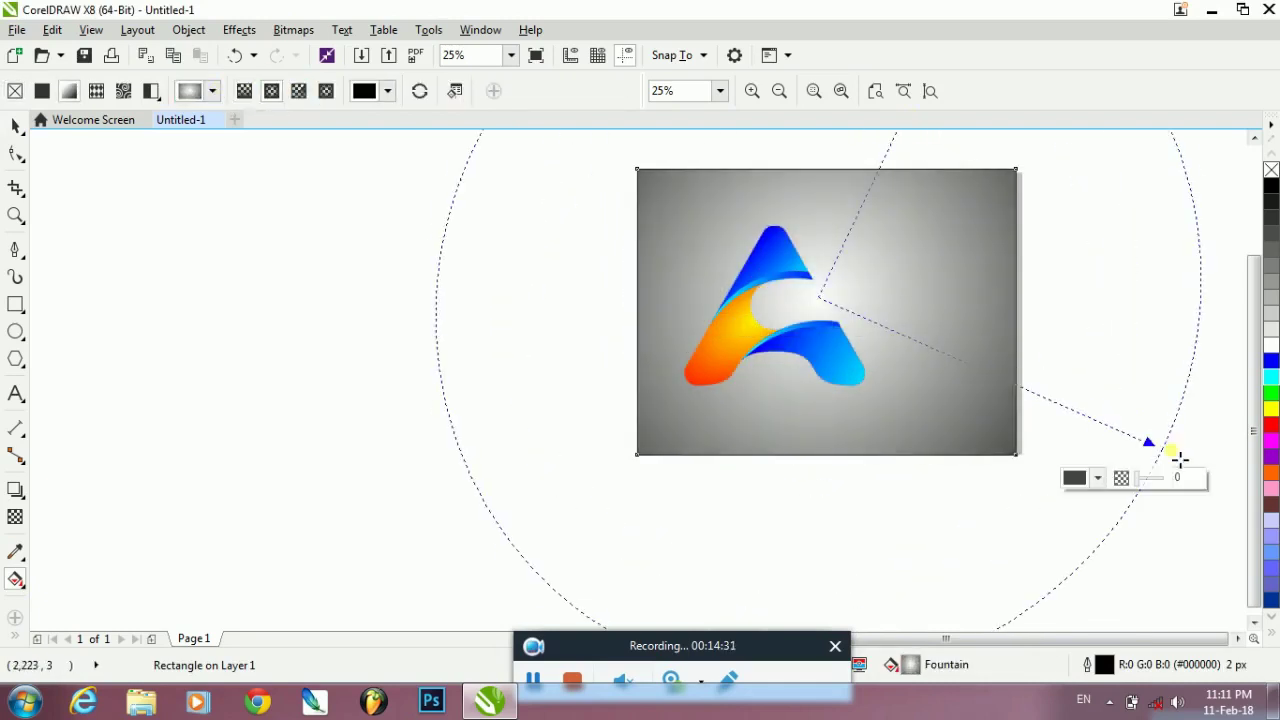
left_click_drag(1017, 385, 1053, 400)
left_click(317, 326)
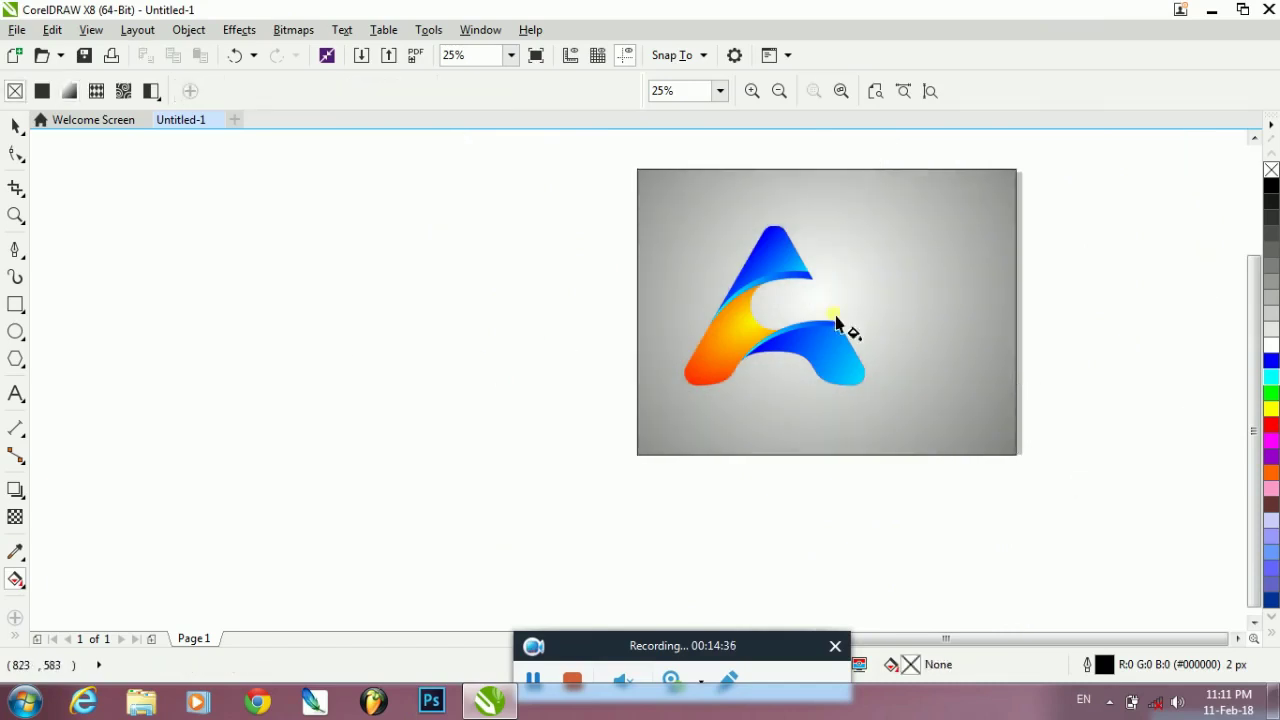
Shift the grouped logo slightly further left and up on the grey background
key("space")
left_click_drag(1256, 451, 1256, 400)
left_click_drag(726, 392, 714, 387)
Add the two-line artistic text "Alfabate “A”" and "Logo" to the right of the logo
left_click(18, 395)
left_click(866, 338)
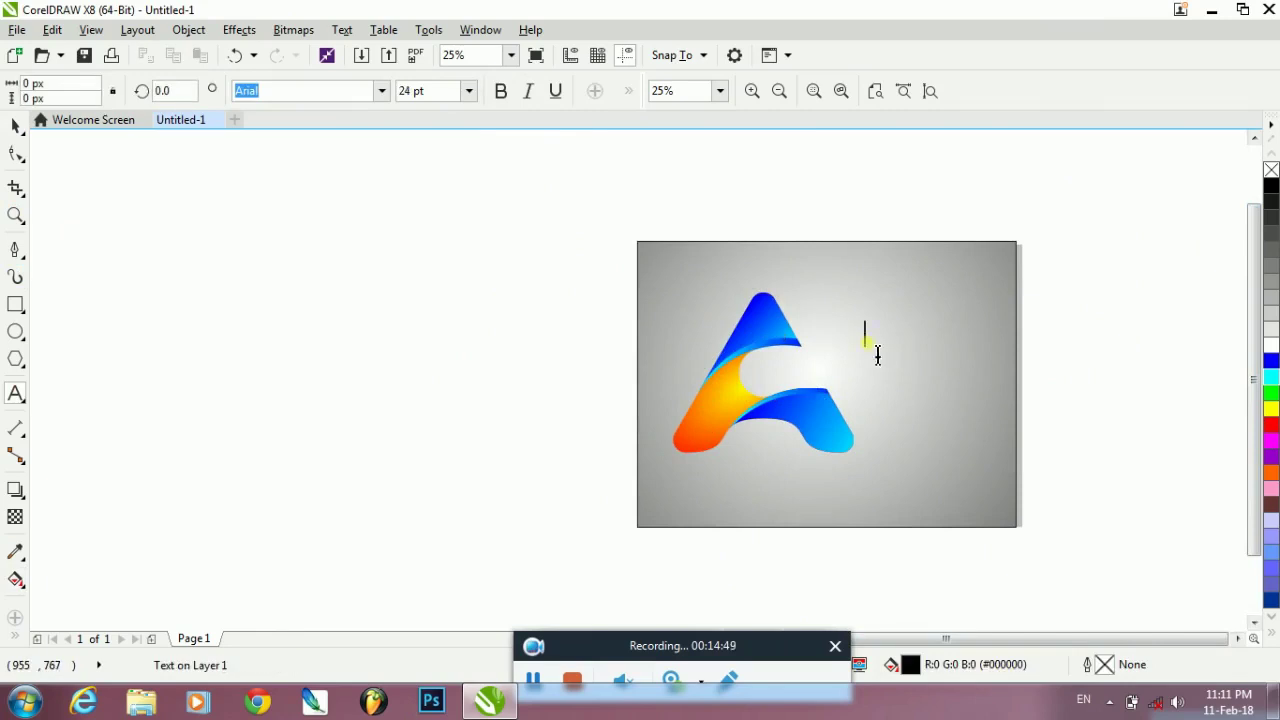
type("Alfabate “A”")
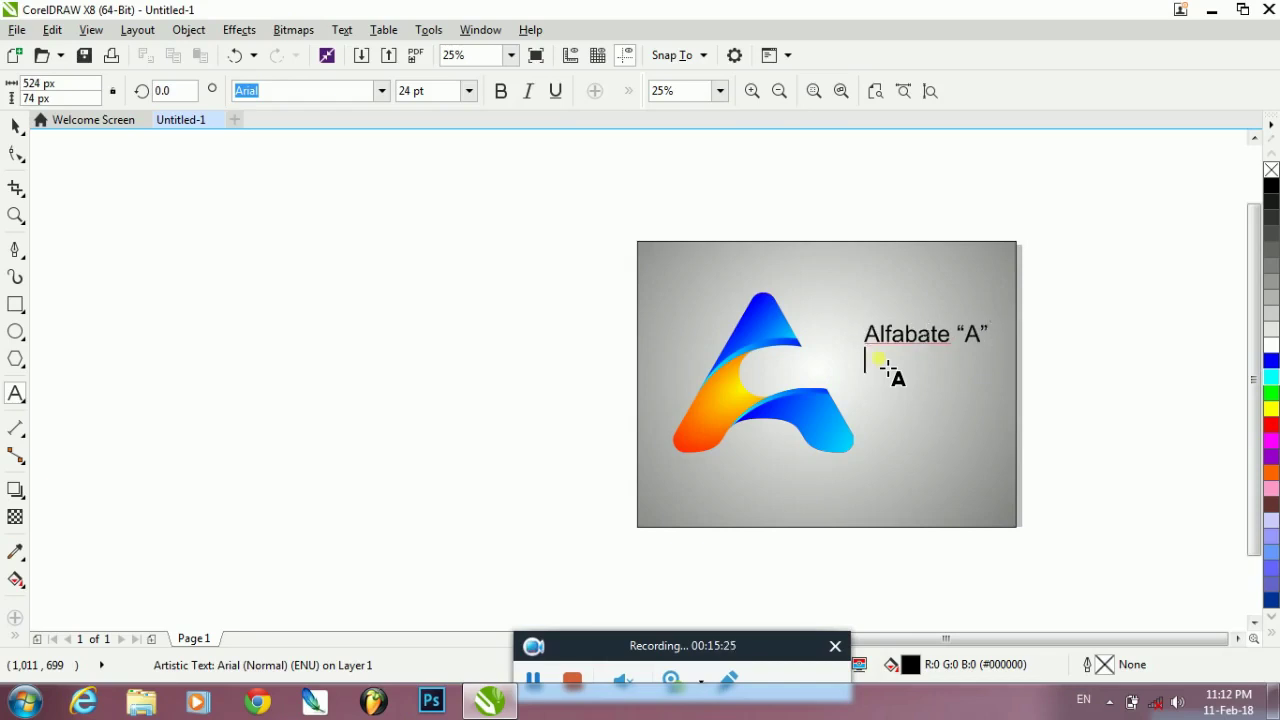
left_click(897, 377)
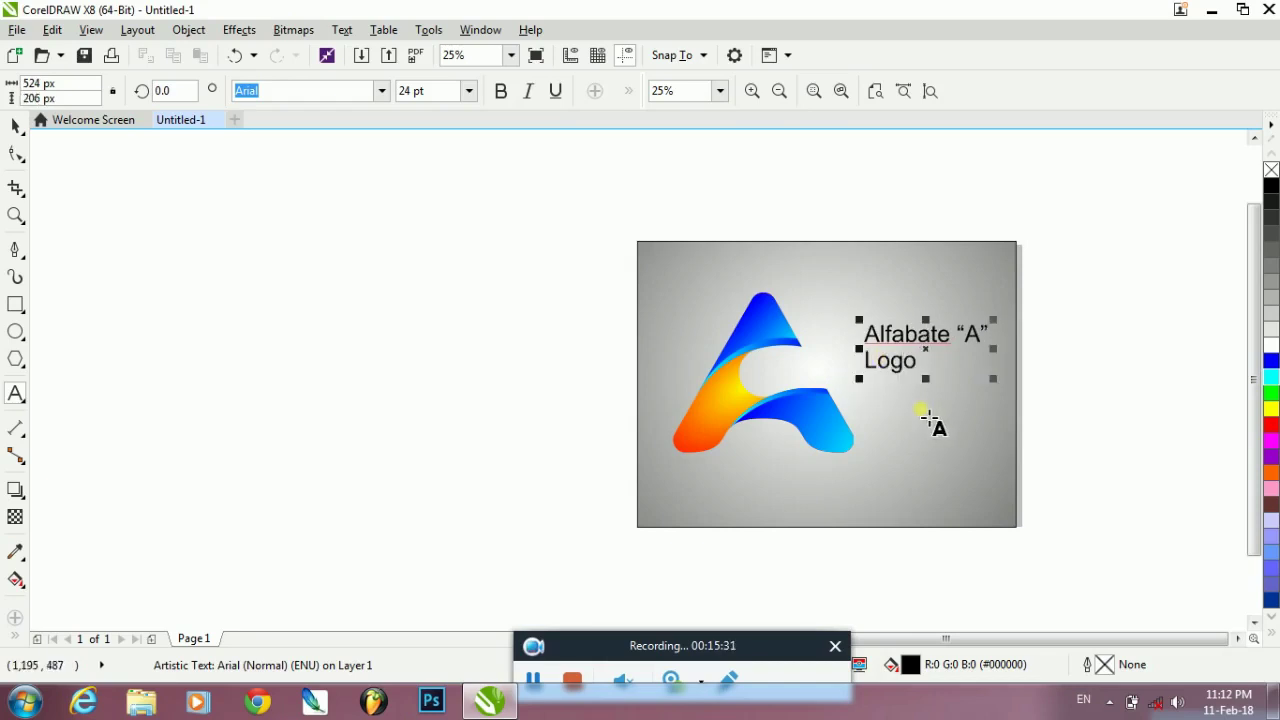
Centre-align both lines of the "Alfabate “A” Logo" text
key("ctrl+a")
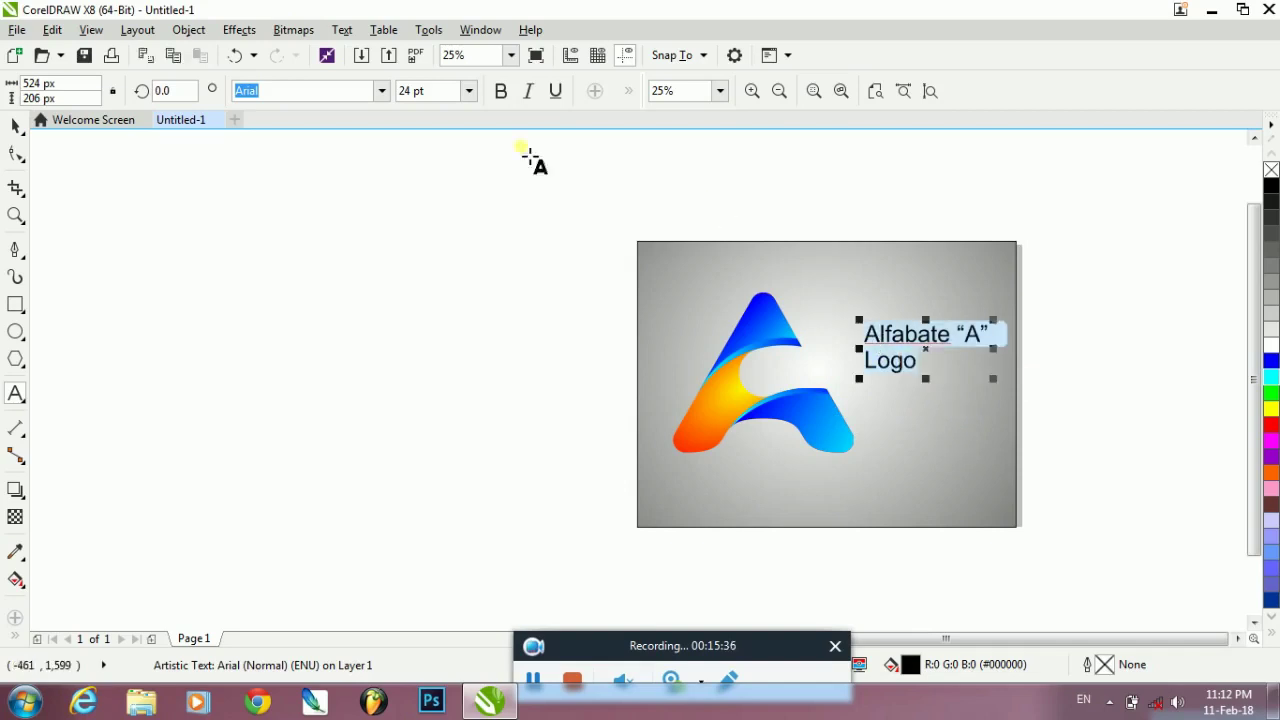
left_click(346, 36)
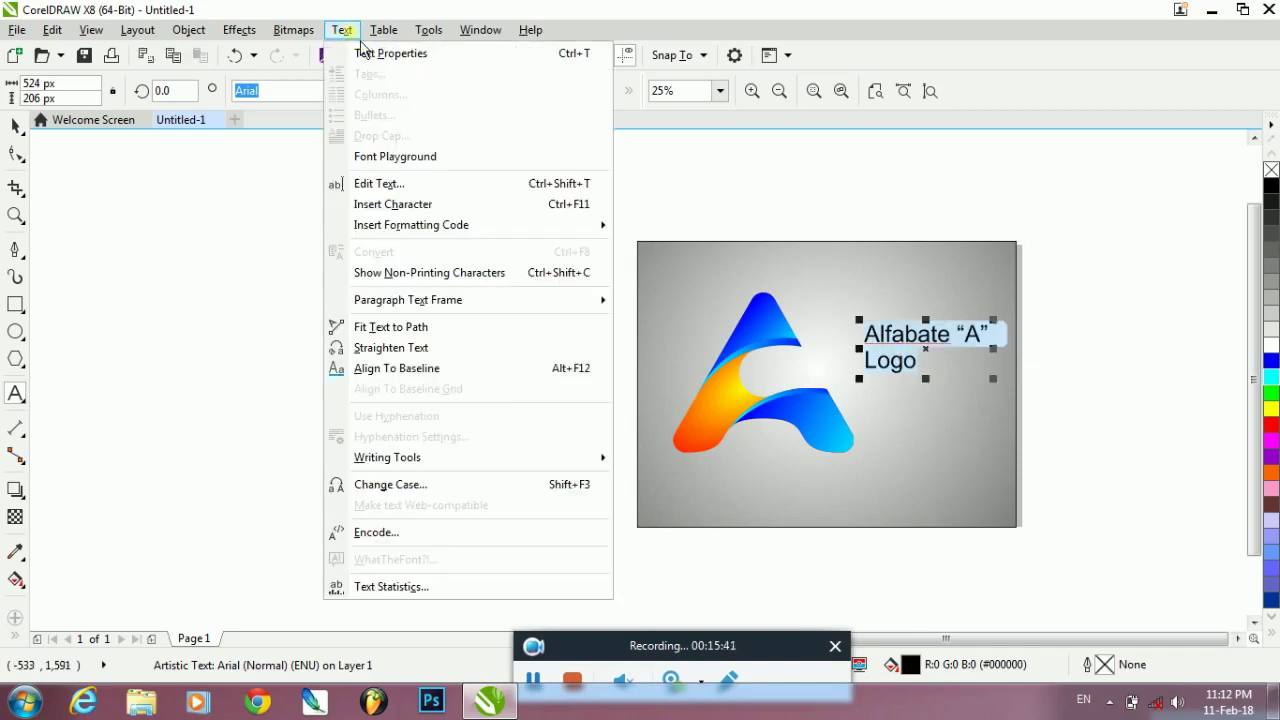
left_click(379, 61)
left_click(1087, 540)
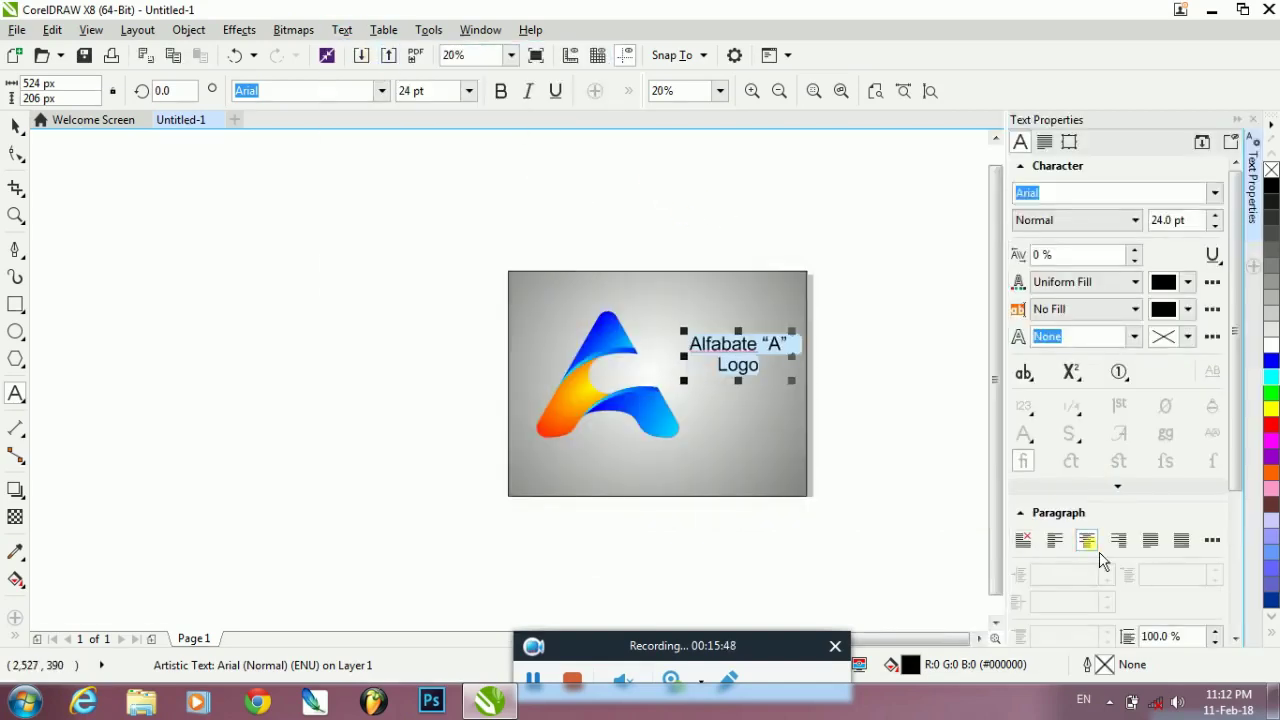
Move the "Alfabate “A” Logo" text up and slightly left beside the logo's peak, and close the text properties
left_click(16, 125)
left_click_drag(790, 381, 749, 349)
left_click(884, 384)
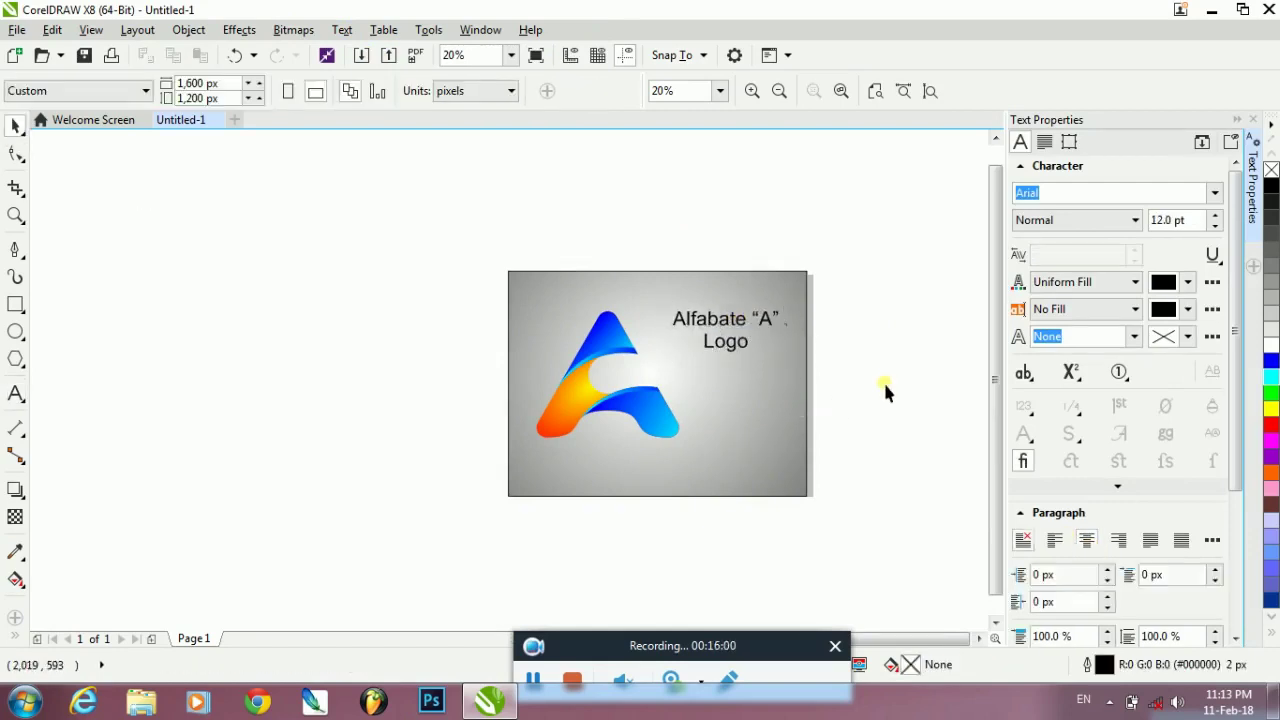
left_click(1253, 119)
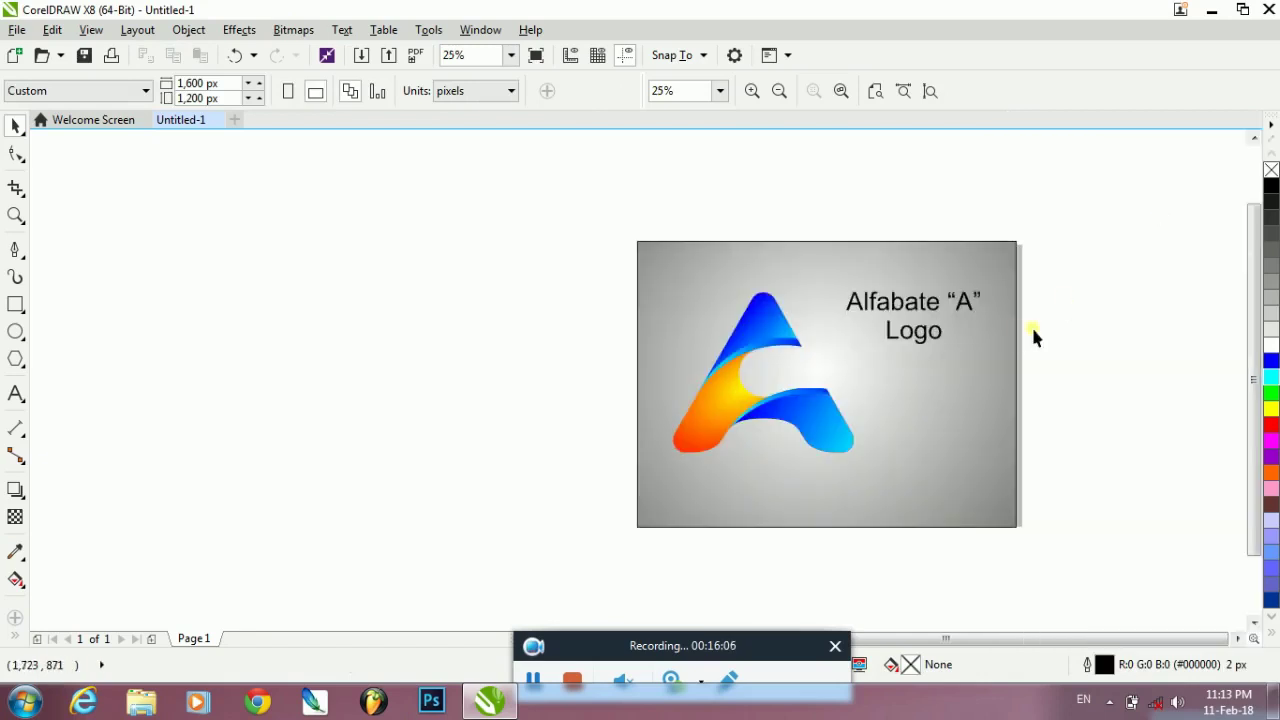